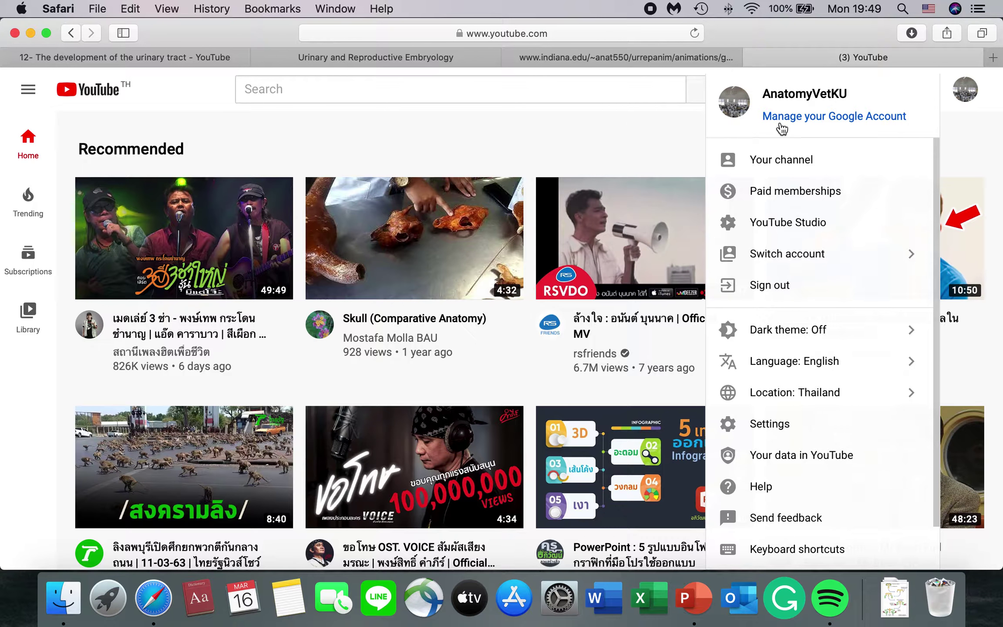
- Start a new video upload with the 19.01.25 screen recording from the "urinary and sex deter" folder
{"action": "left_click", "coordinate": [989, 108]}
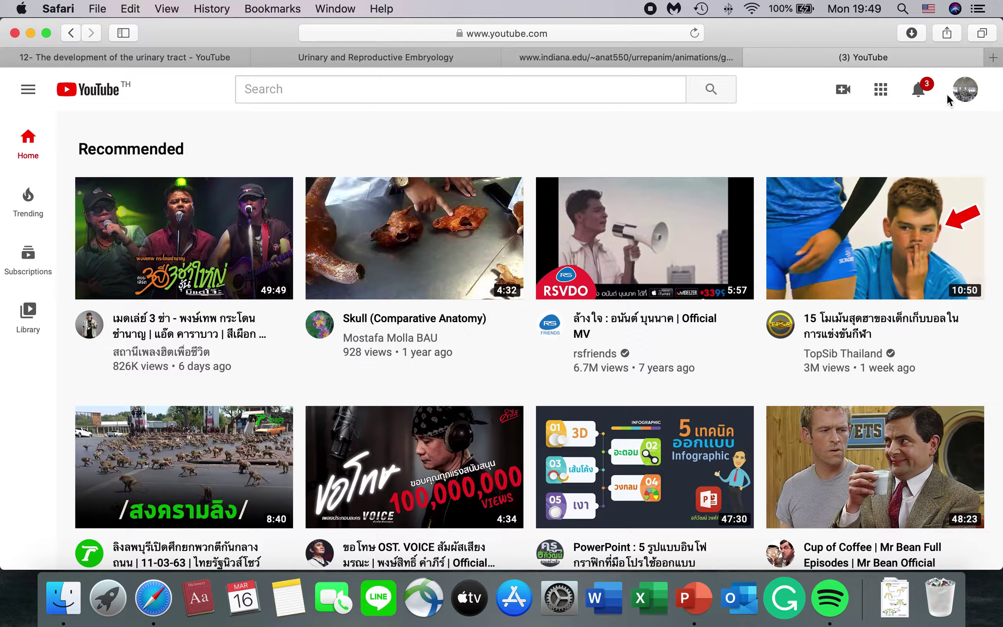
{"action": "left_click", "coordinate": [843, 92]}
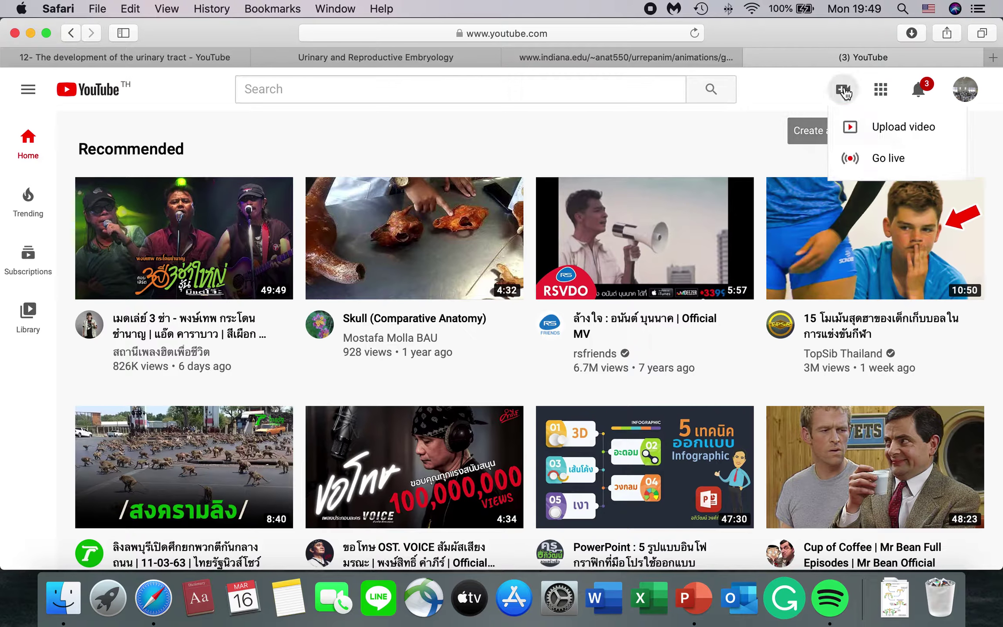
{"action": "left_click", "coordinate": [881, 130]}
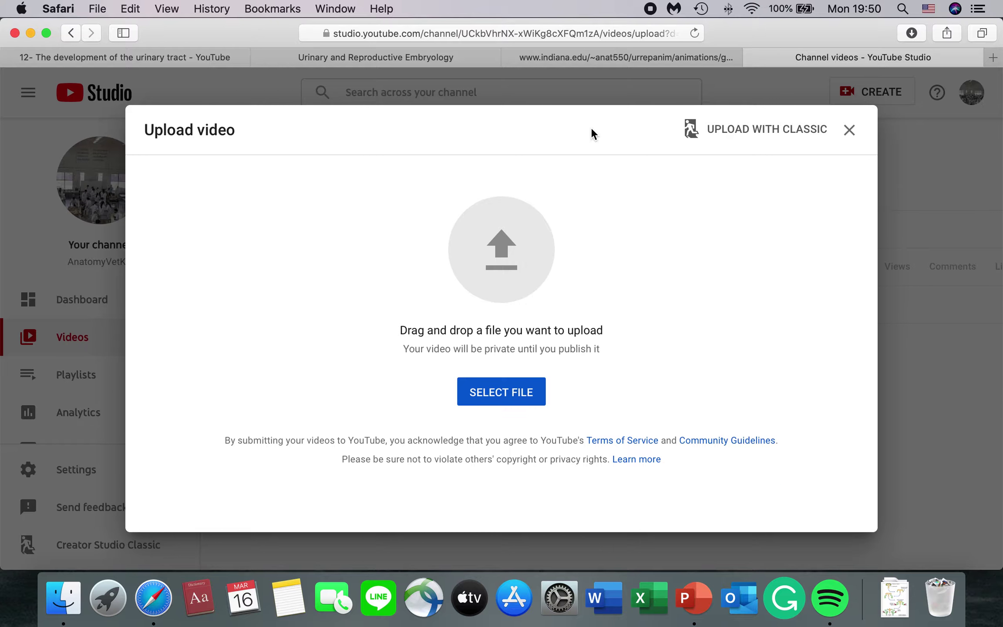
{"action": "left_click", "coordinate": [510, 397]}
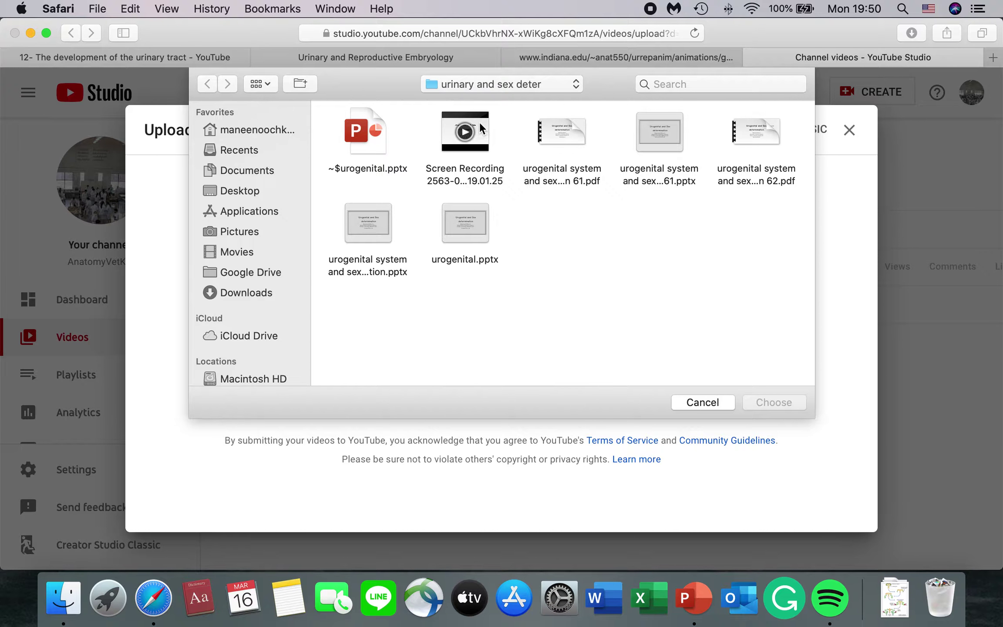
{"action": "left_click", "coordinate": [456, 171]}
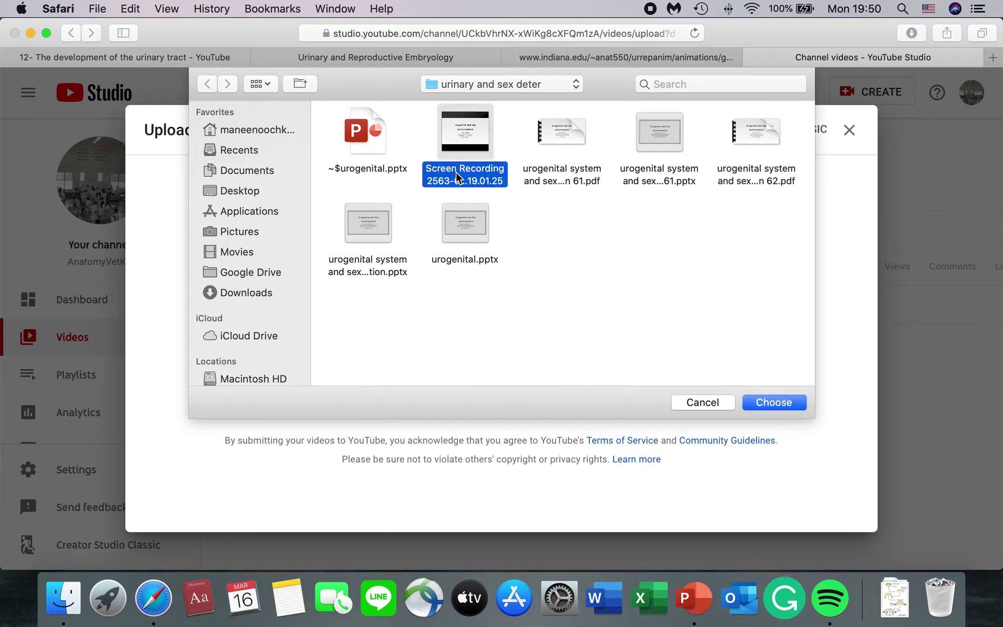
{"action": "left_click", "coordinate": [759, 402]}
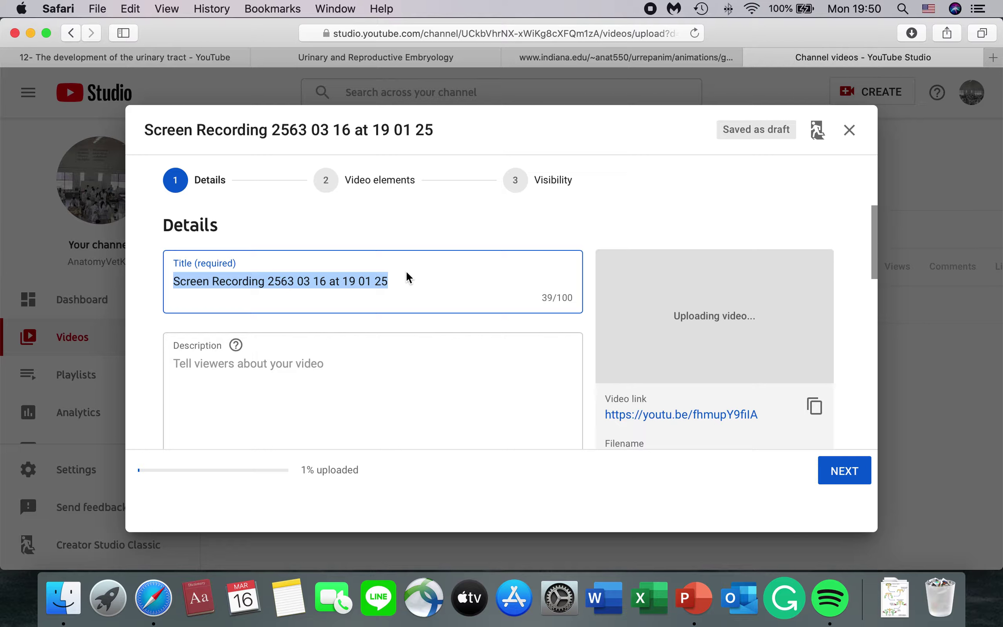
- Replace the video title with "Vet.Embryology: Urogenital and sex determination (part1)"
{"action": "key", "text": "BackSpace"}
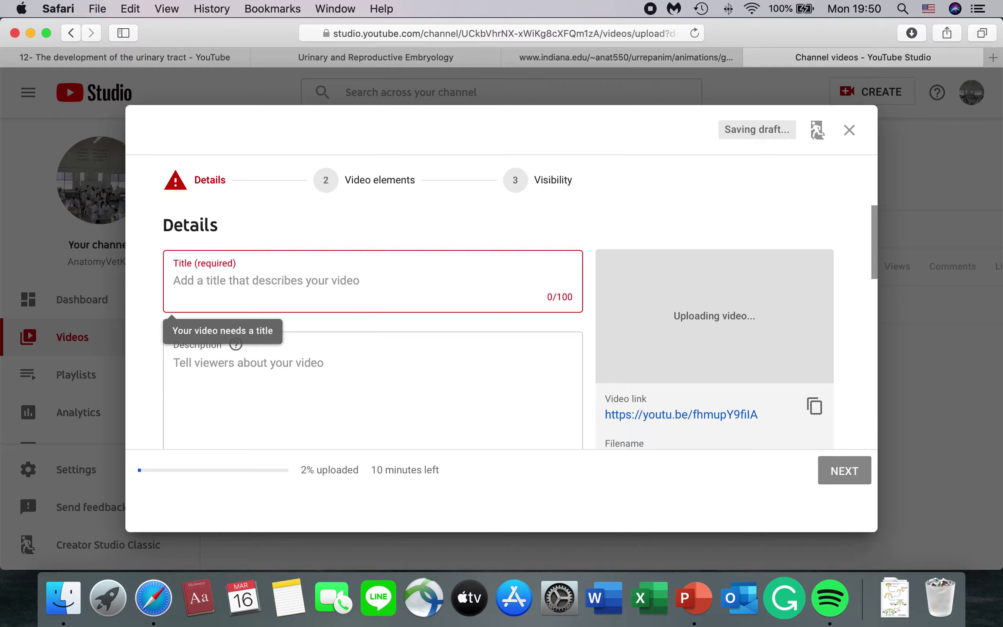
{"action": "type", "text": "E"}
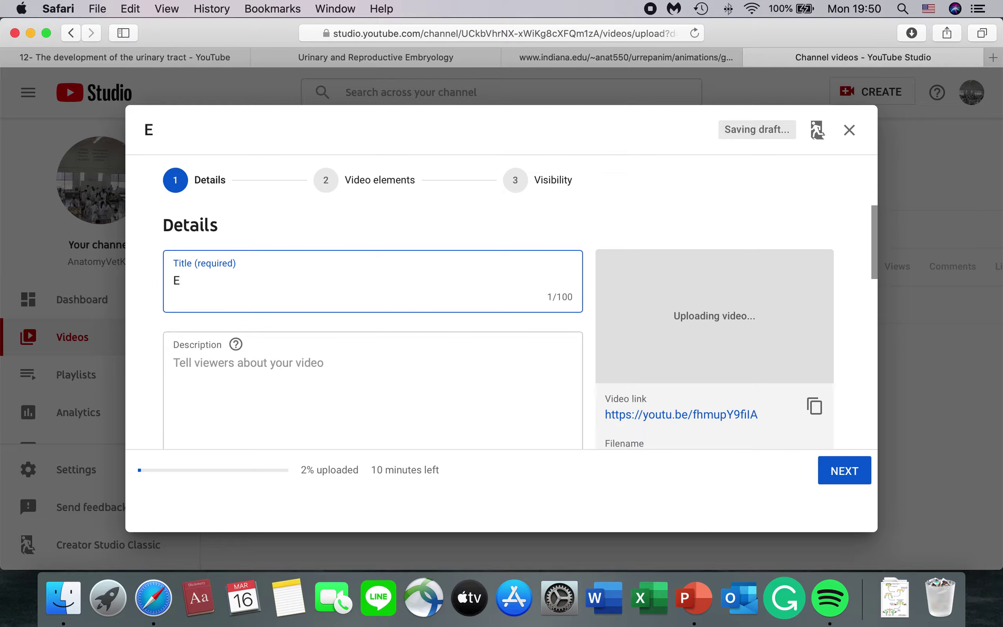
{"action": "key", "text": "BackSpace"}
{"action": "type", "text": "Vet.Emb"}
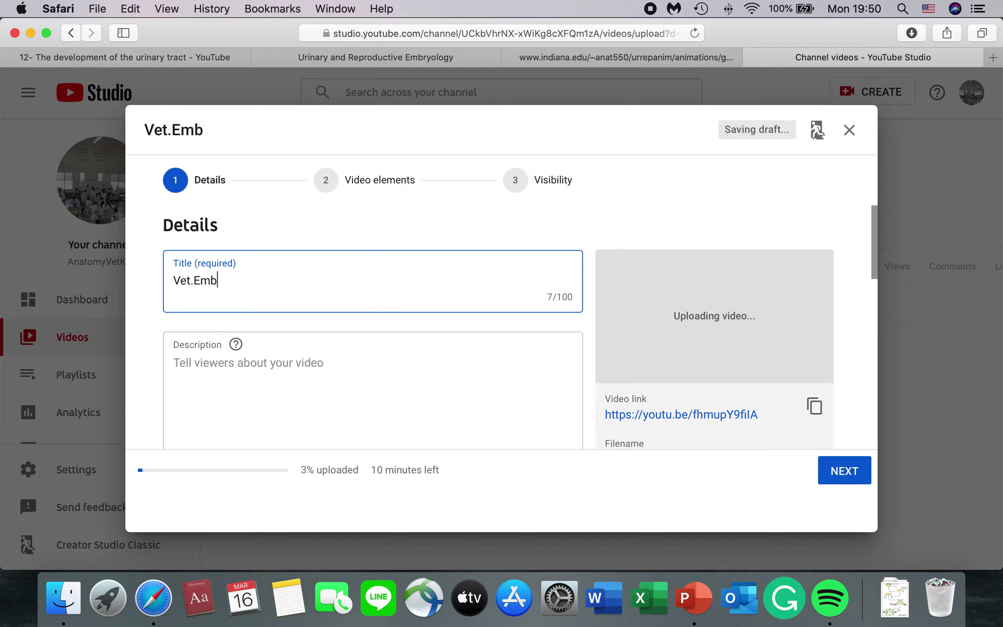
{"action": "type", "text": "ryo"}
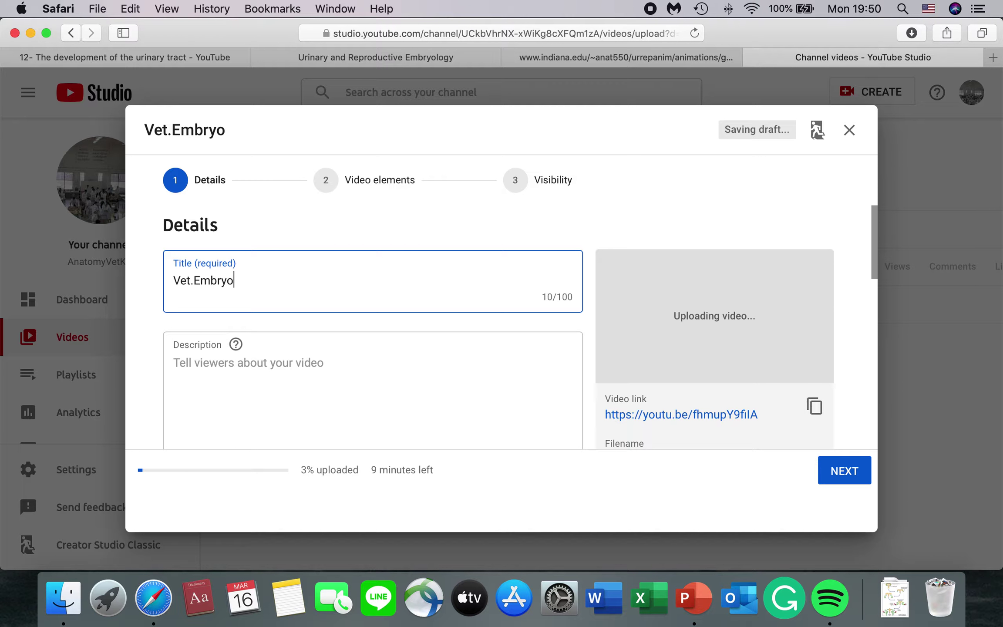
{"action": "type", "text": "logy: U"}
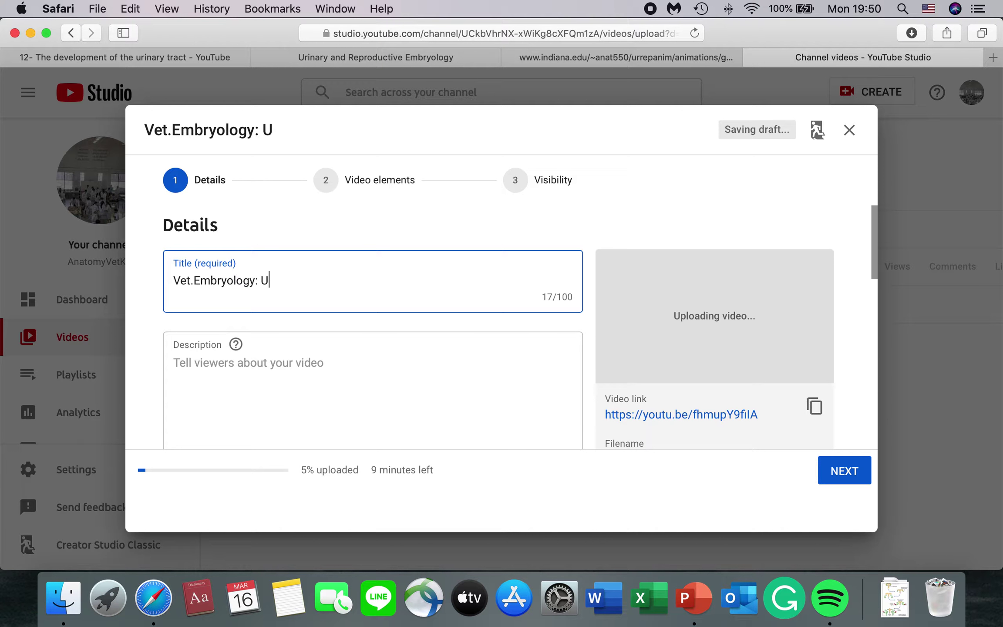
{"action": "type", "text": "ROGE"}
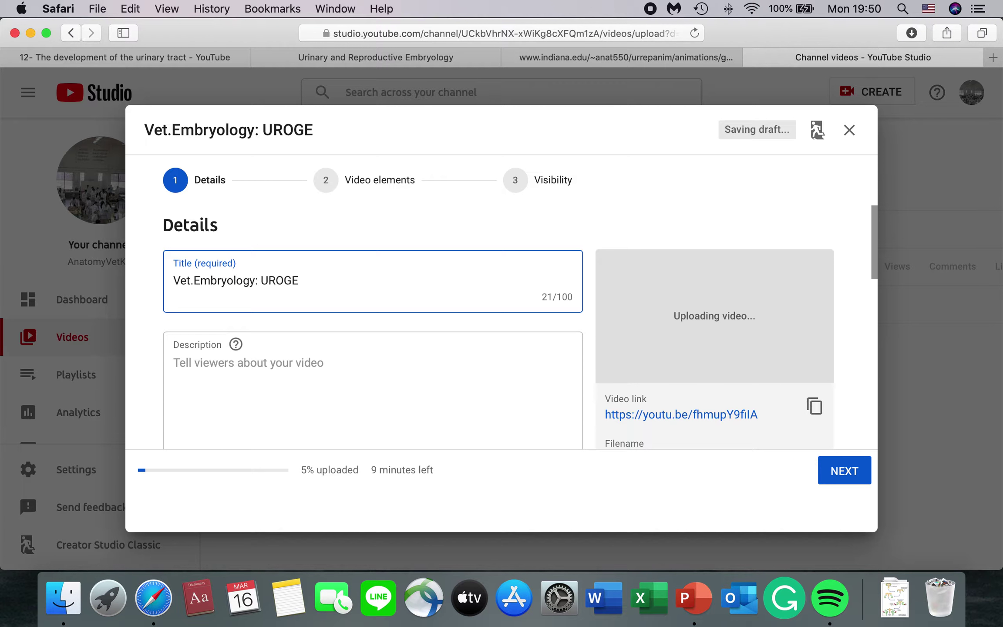
{"action": "key", "text": "BackSpace"}
{"action": "key", "text": "BackSpace"}
{"action": "key", "text": "BackSpace"}
{"action": "key", "text": "BackSpace"}
{"action": "type", "text": "rogenit"}
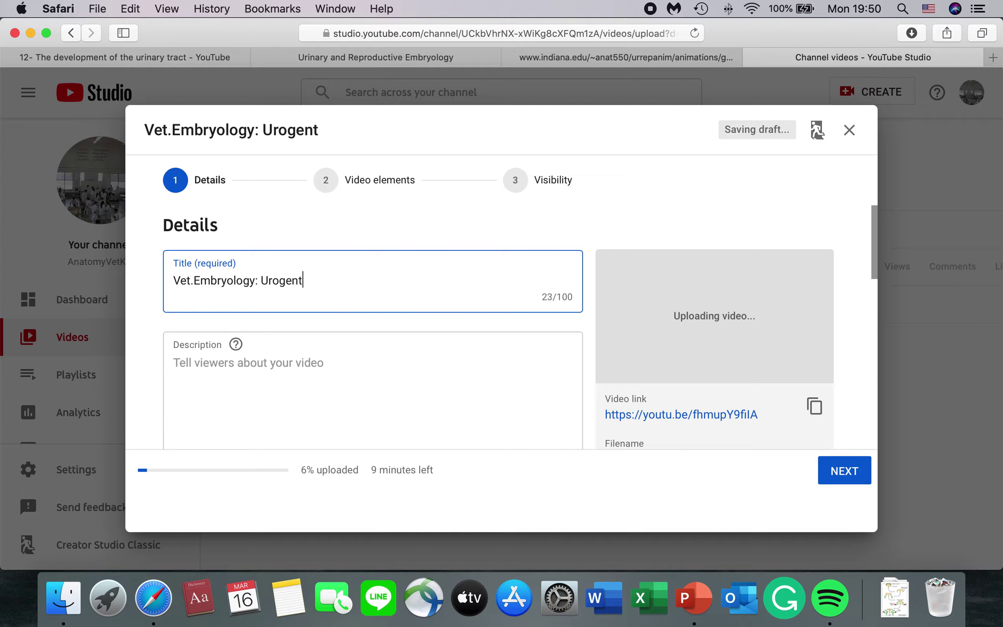
{"action": "key", "text": "BackSpace"}
{"action": "type", "text": "ital an"}
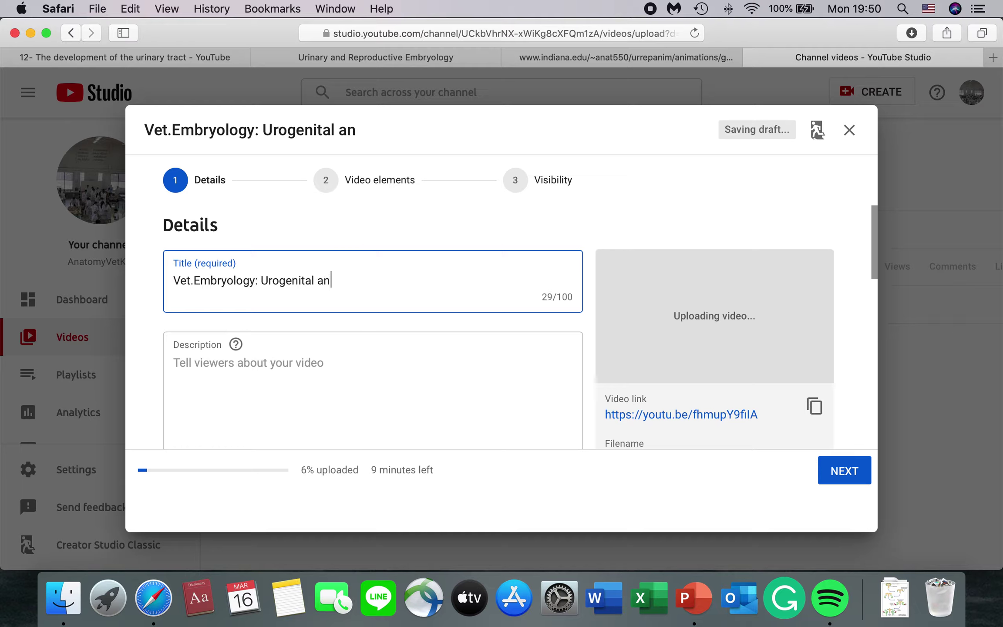
{"action": "type", "text": "d sex der"}
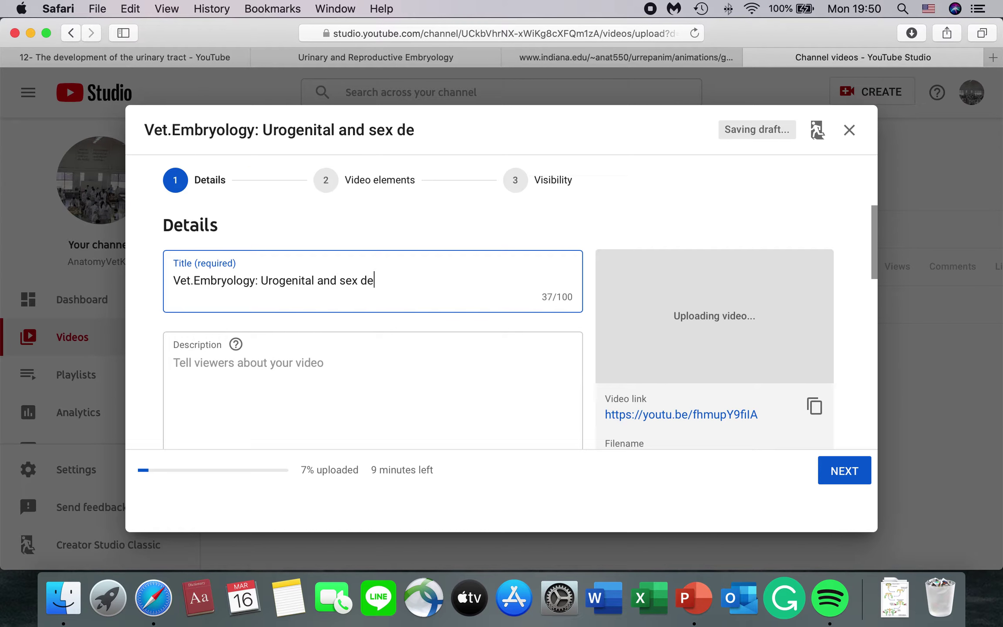
{"action": "key", "text": "BackSpace"}
{"action": "type", "text": "termination"}
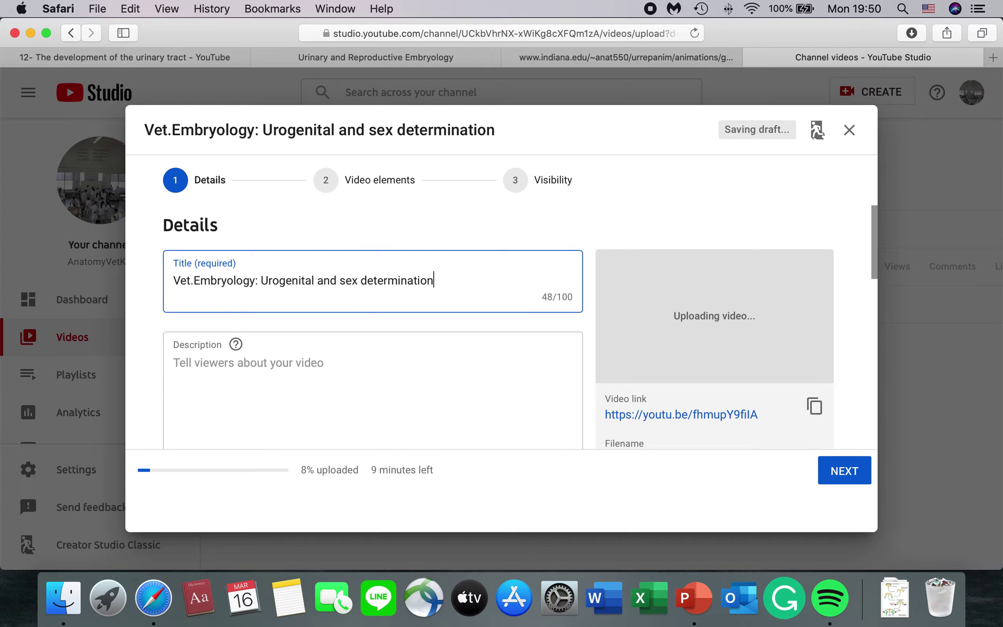
{"action": "type", "text": " (part1)"}
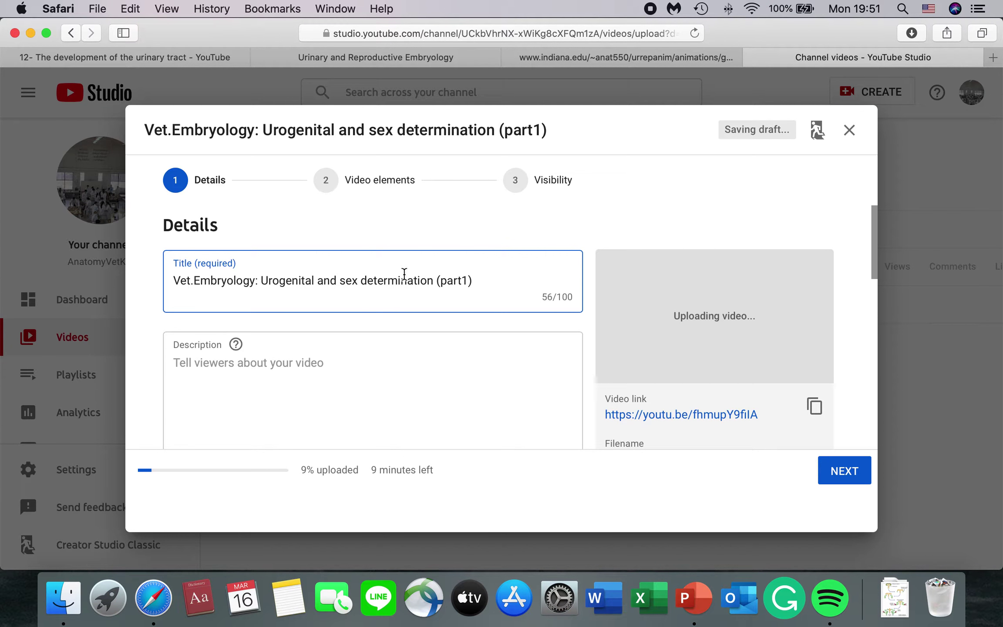
- Enter the video description "Video การสอนสำหรับวันที่ 17 มีนาคม 2563"
{"action": "scroll", "coordinate": [361, 358], "scroll_direction": "down", "scroll_amount": 2}
{"action": "left_click", "coordinate": [328, 311]}
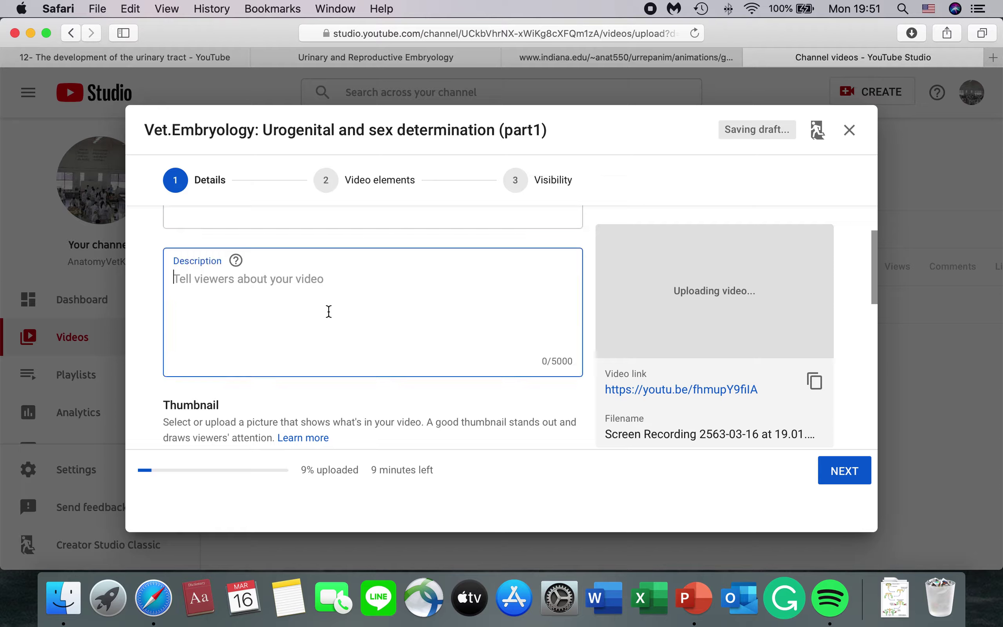
{"action": "type", "text": "V"}
{"action": "key", "text": "BackSpace"}
{"action": "type", "text": "V"}
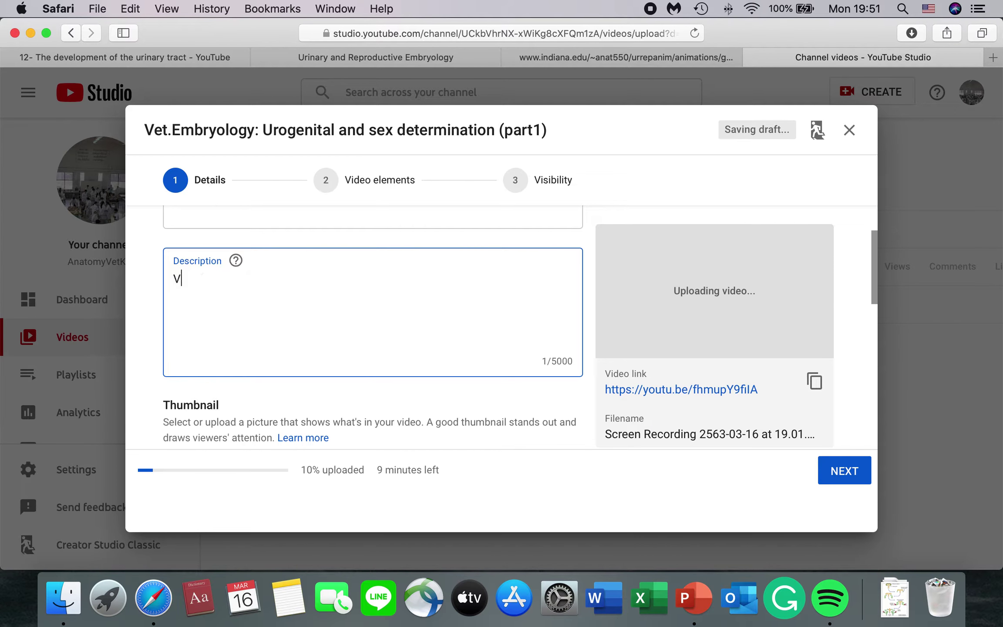
{"action": "type", "text": "ideo"}
{"action": "key", "text": "ctrl+space"}
{"action": "type", "text": "การสอนส"}
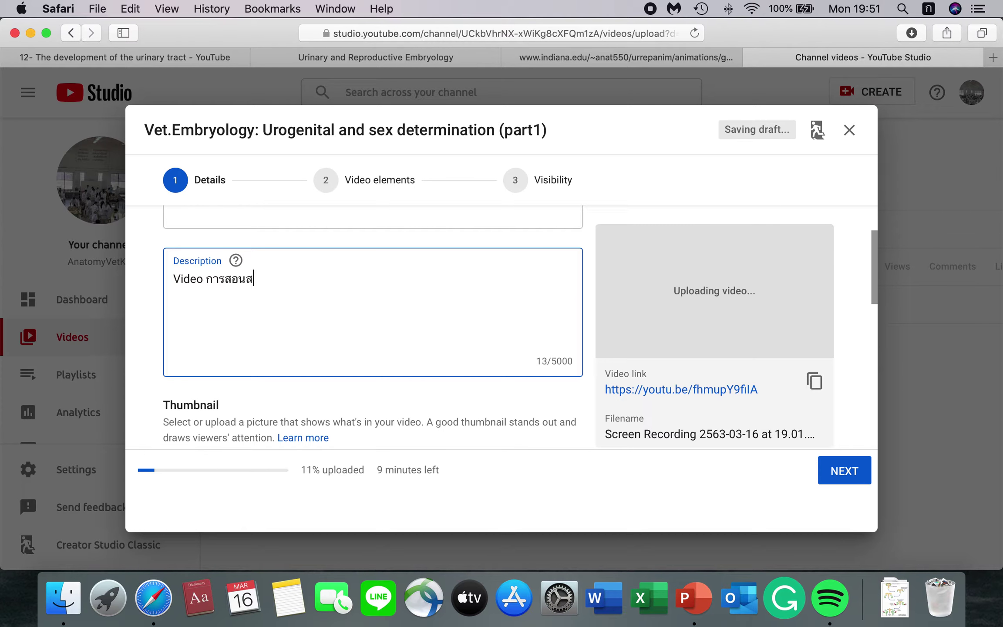
{"action": "type", "text": "ำหรับวันที่"}
{"action": "key", "text": "ctrl+space"}
{"action": "type", "text": "17"}
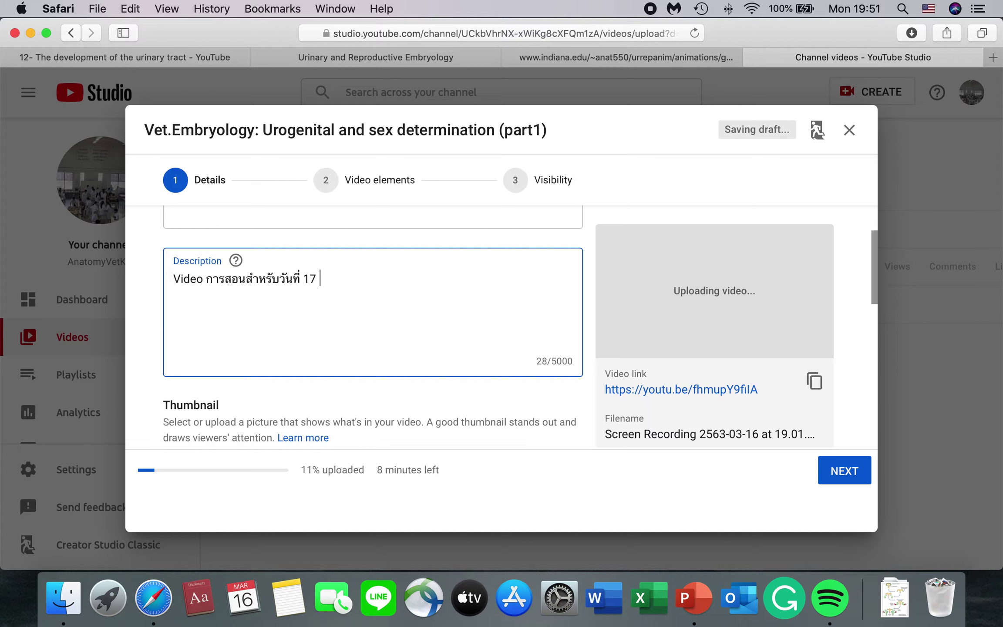
{"action": "key", "text": "ctrl+space"}
{"action": "type", "text": "มีนาคม"}
{"action": "key", "text": "ctrl+space"}
{"action": "type", "text": "2563"}
- Create a playlist titled "Embryology" with Public visibility and add the video to it
{"action": "scroll", "coordinate": [313, 324], "scroll_direction": "down", "scroll_amount": 5}
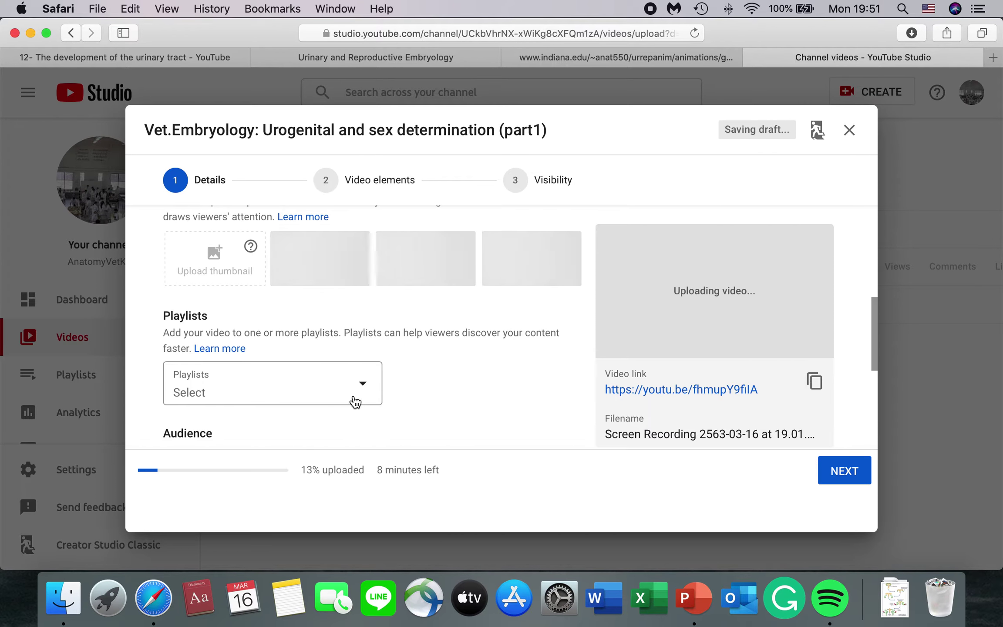
{"action": "left_click", "coordinate": [359, 391]}
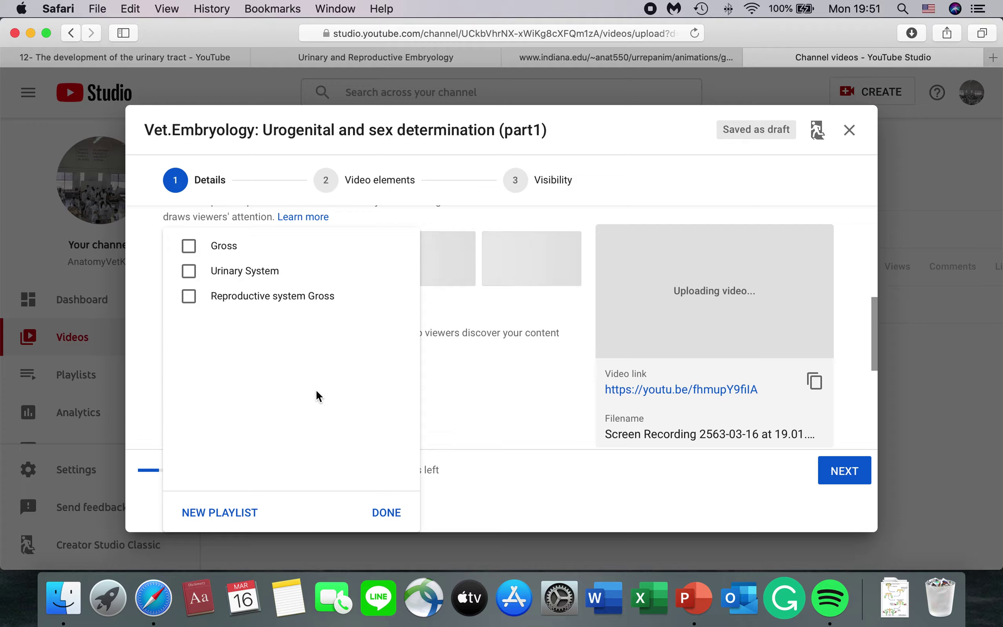
{"action": "left_click", "coordinate": [235, 514]}
{"action": "type", "text": "Emb"}
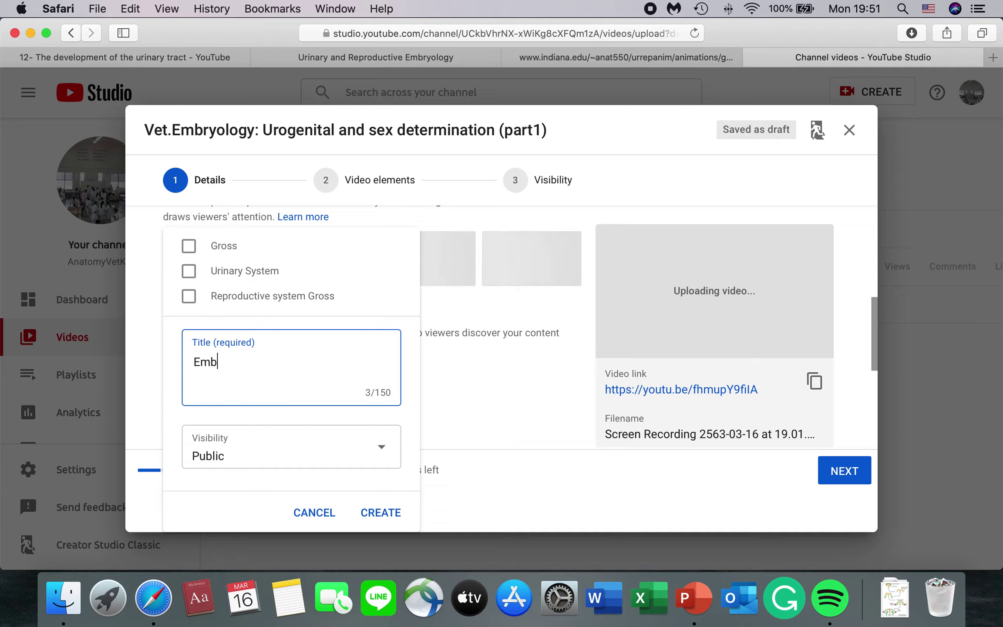
{"action": "type", "text": "ryology"}
{"action": "left_click", "coordinate": [380, 449]}
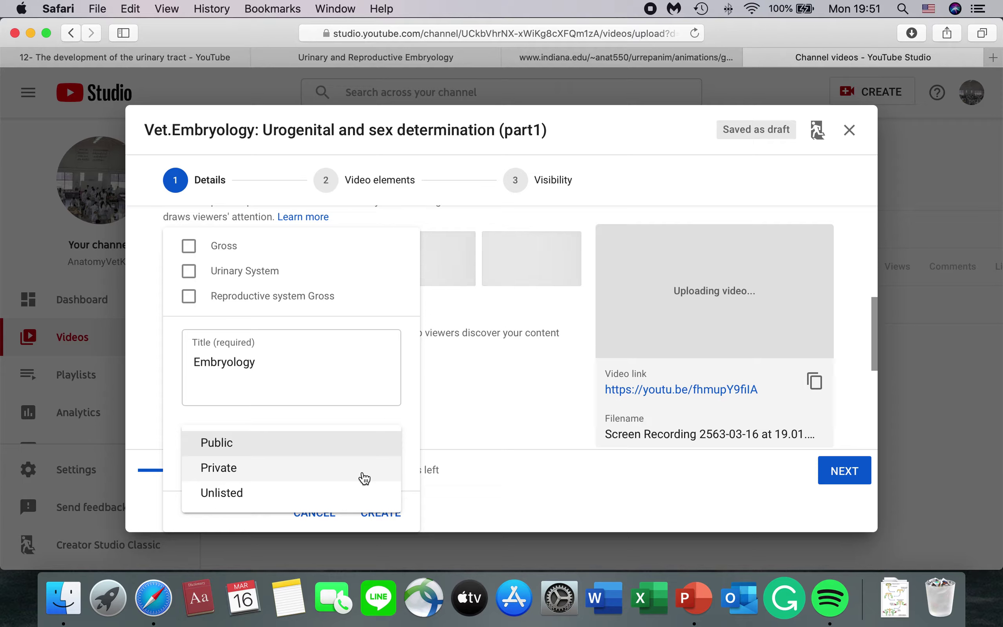
{"action": "left_click", "coordinate": [364, 478]}
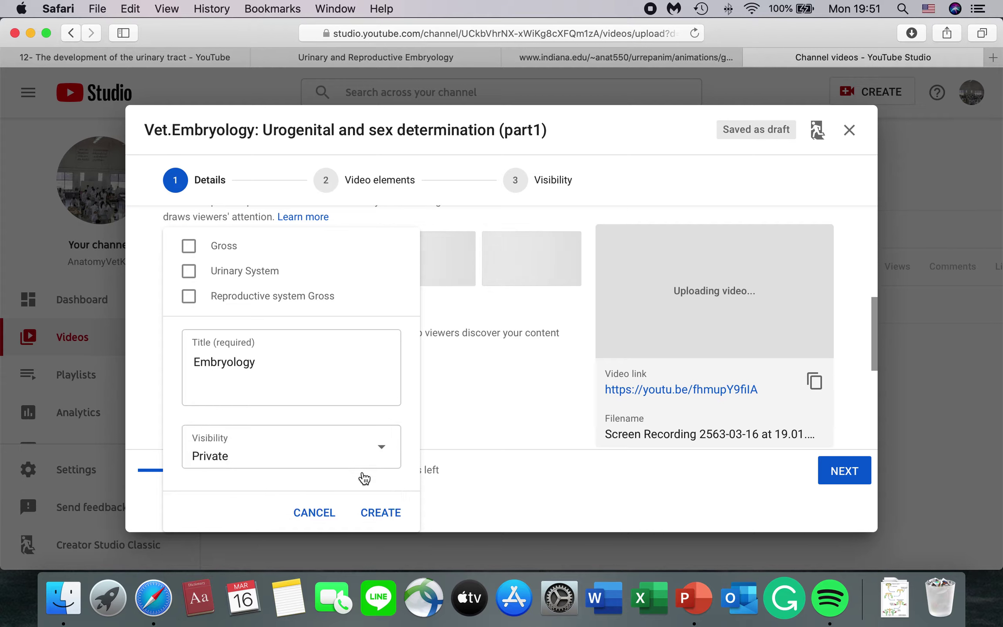
{"action": "left_click", "coordinate": [385, 455]}
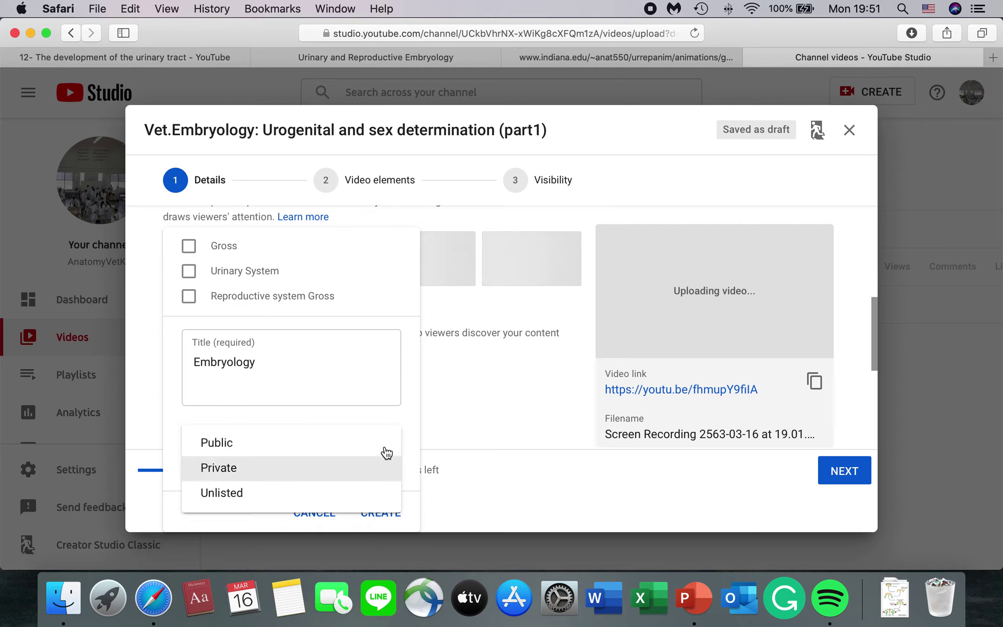
{"action": "left_click", "coordinate": [355, 447]}
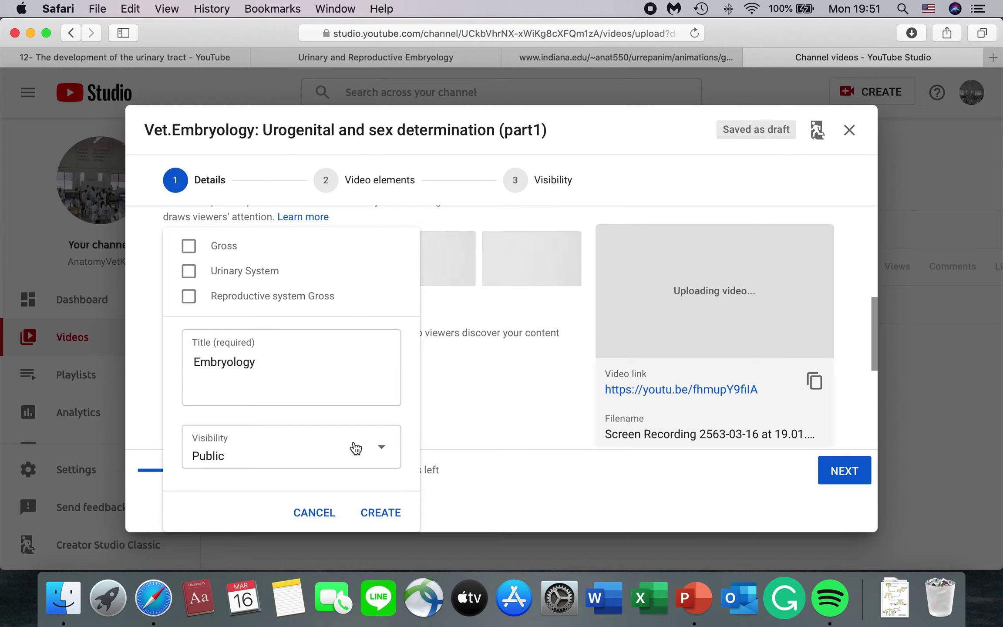
{"action": "left_click", "coordinate": [370, 513]}
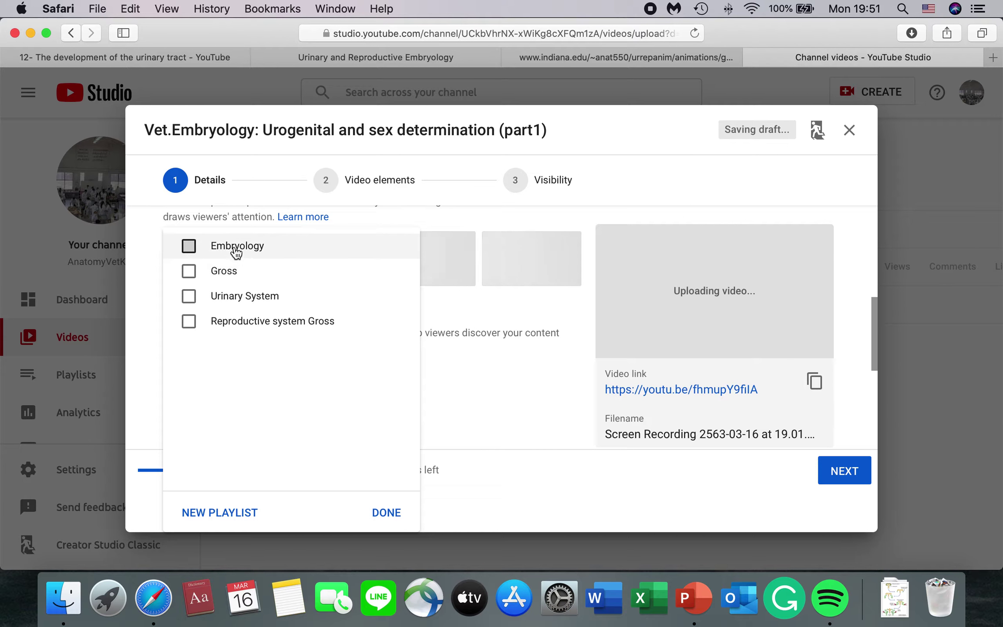
{"action": "left_click", "coordinate": [193, 246]}
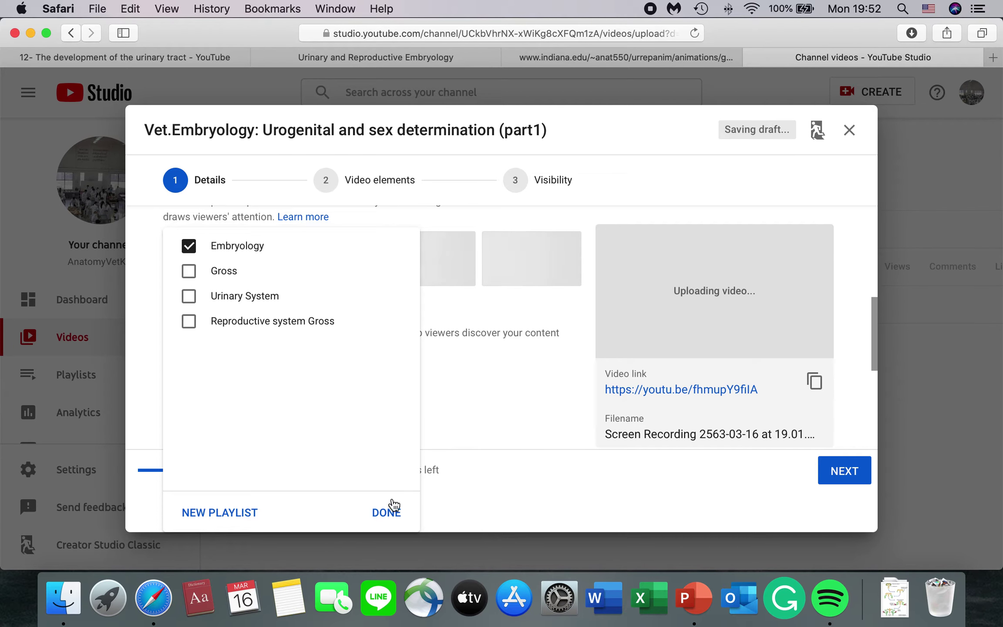
{"action": "left_click", "coordinate": [391, 513]}
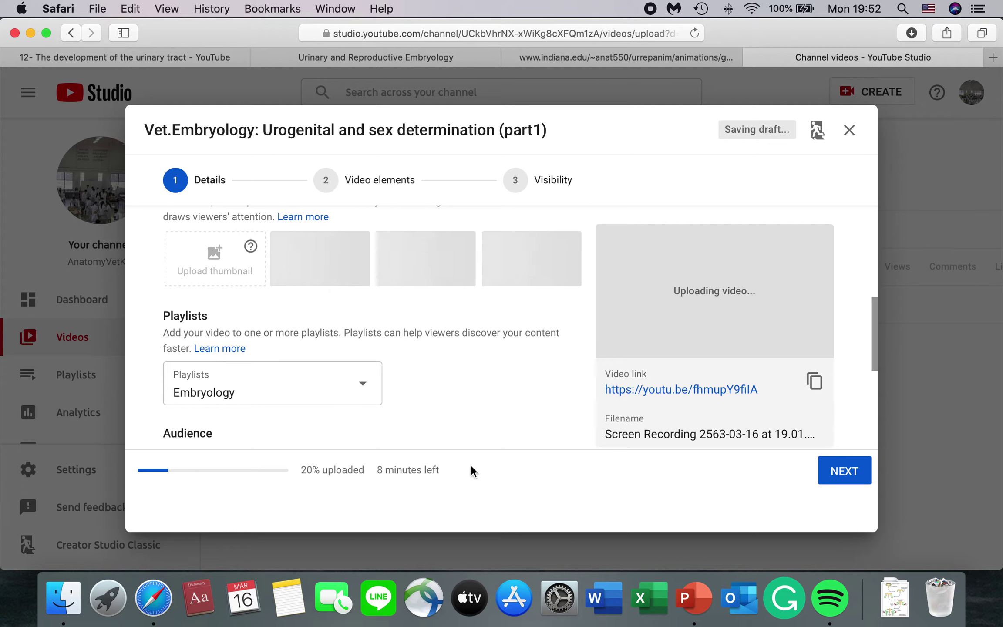
- Set the video's audience to "No, it's not made for kids"
{"action": "scroll", "coordinate": [504, 438], "scroll_direction": "down", "scroll_amount": 1}
{"action": "scroll", "coordinate": [503, 438], "scroll_direction": "down", "scroll_amount": 5}
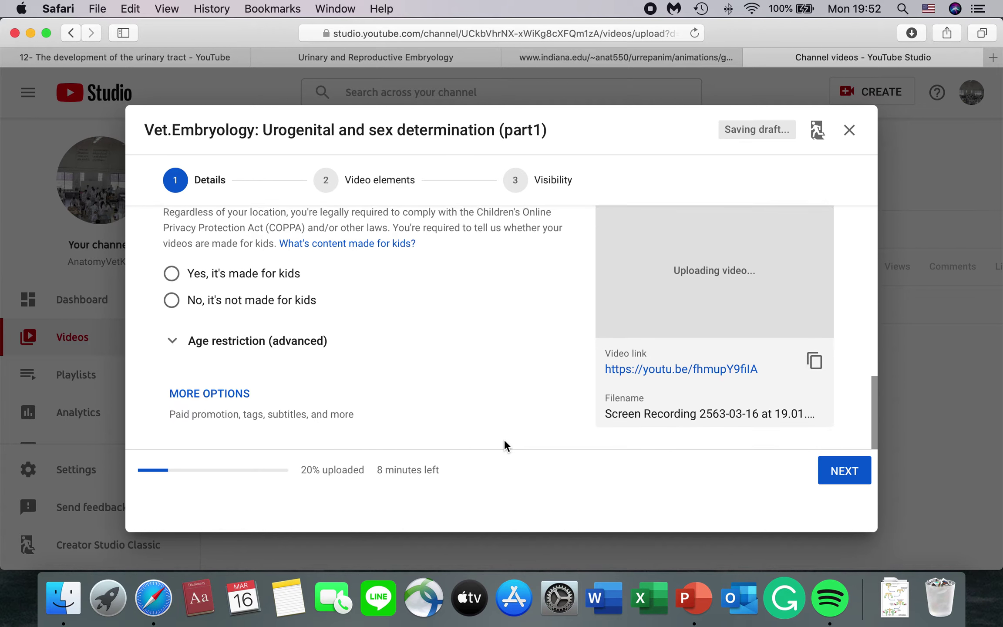
{"action": "scroll", "coordinate": [463, 378], "scroll_direction": "up", "scroll_amount": 4}
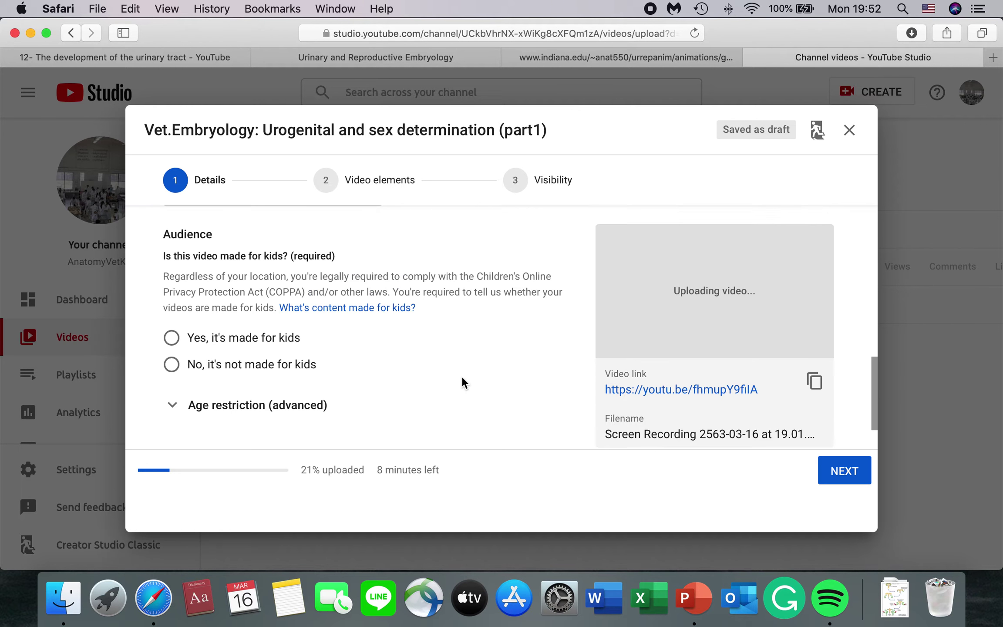
{"action": "scroll", "coordinate": [461, 375], "scroll_direction": "down", "scroll_amount": 1}
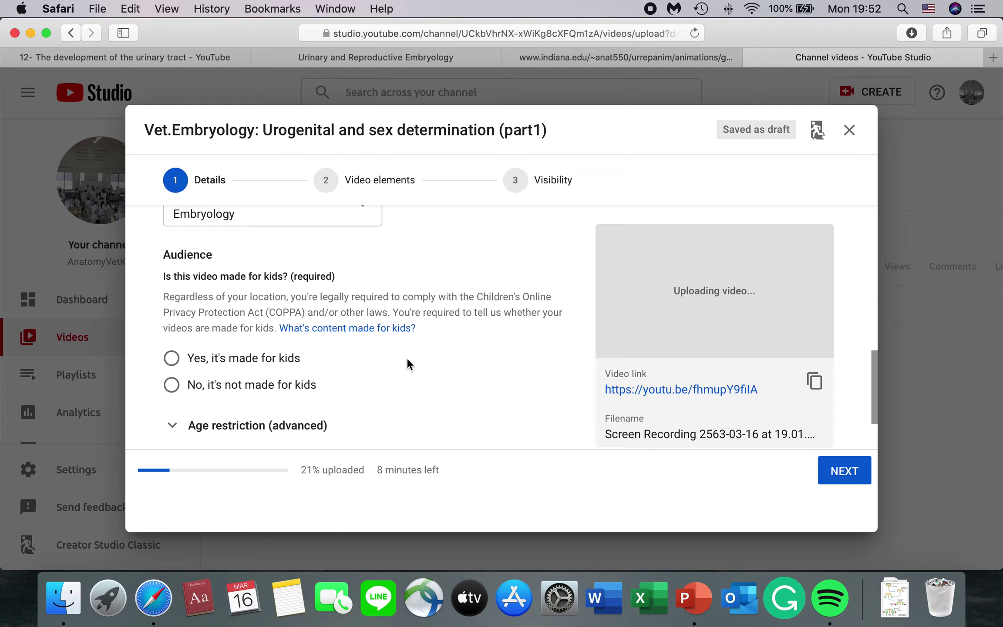
{"action": "scroll", "coordinate": [407, 357], "scroll_direction": "up", "scroll_amount": 2}
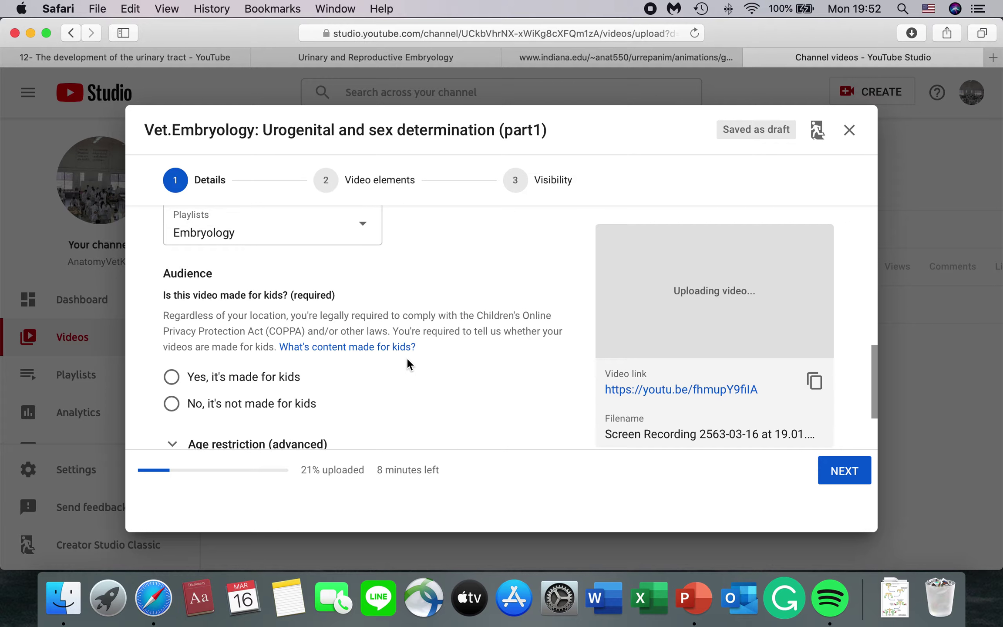
{"action": "left_click", "coordinate": [172, 409]}
{"action": "scroll", "coordinate": [418, 395], "scroll_direction": "down", "scroll_amount": 4}
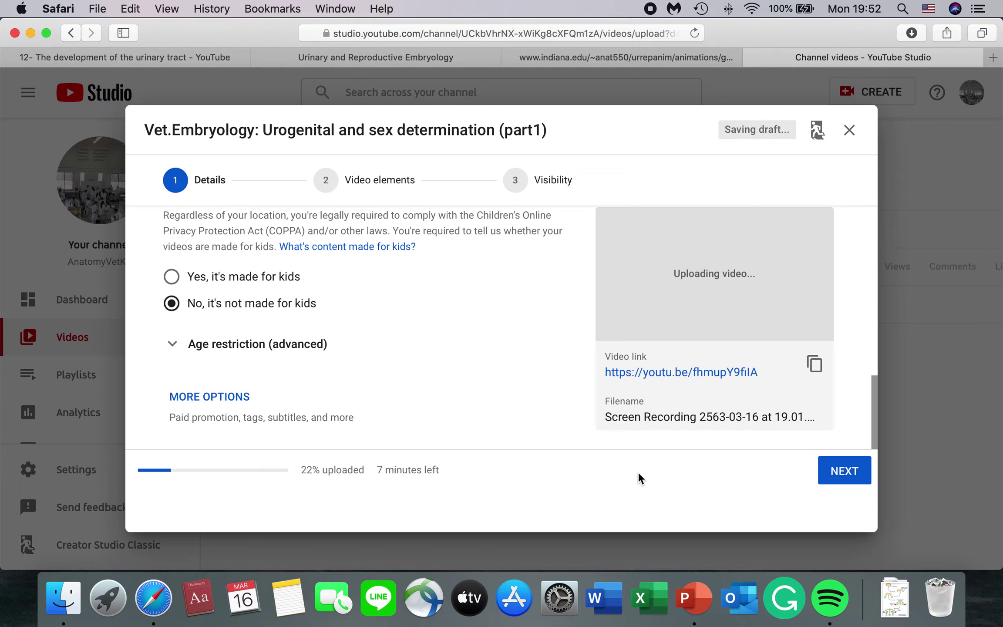
- Finish the video details and continue past the video elements stage to the visibility settings without adding an end screen or cards
{"action": "left_click", "coordinate": [836, 472]}
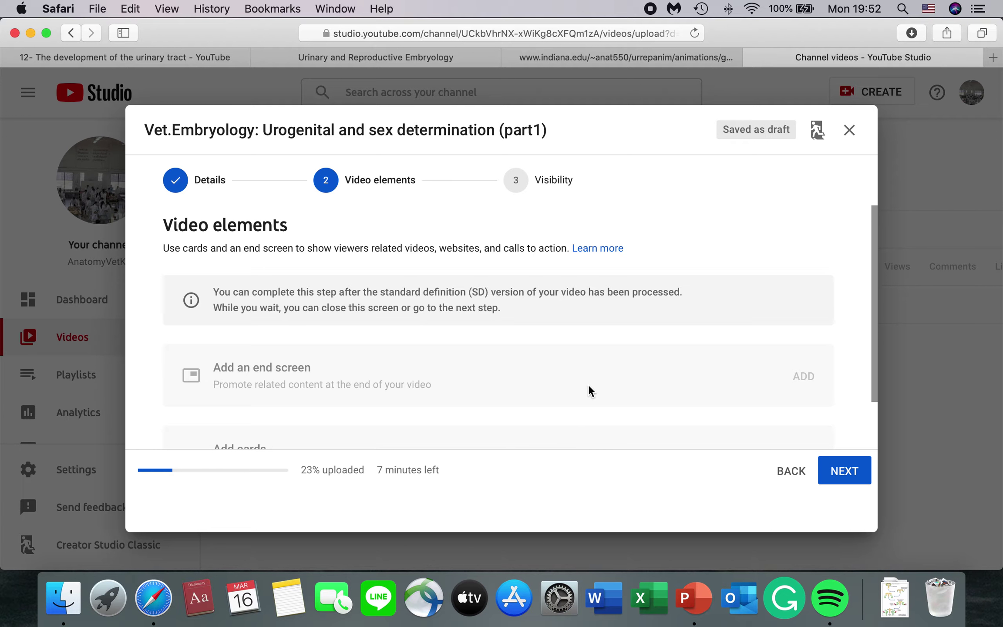
{"action": "scroll", "coordinate": [589, 384], "scroll_direction": "down", "scroll_amount": 3}
{"action": "scroll", "coordinate": [589, 386], "scroll_direction": "up", "scroll_amount": 1}
{"action": "left_click", "coordinate": [847, 472]}
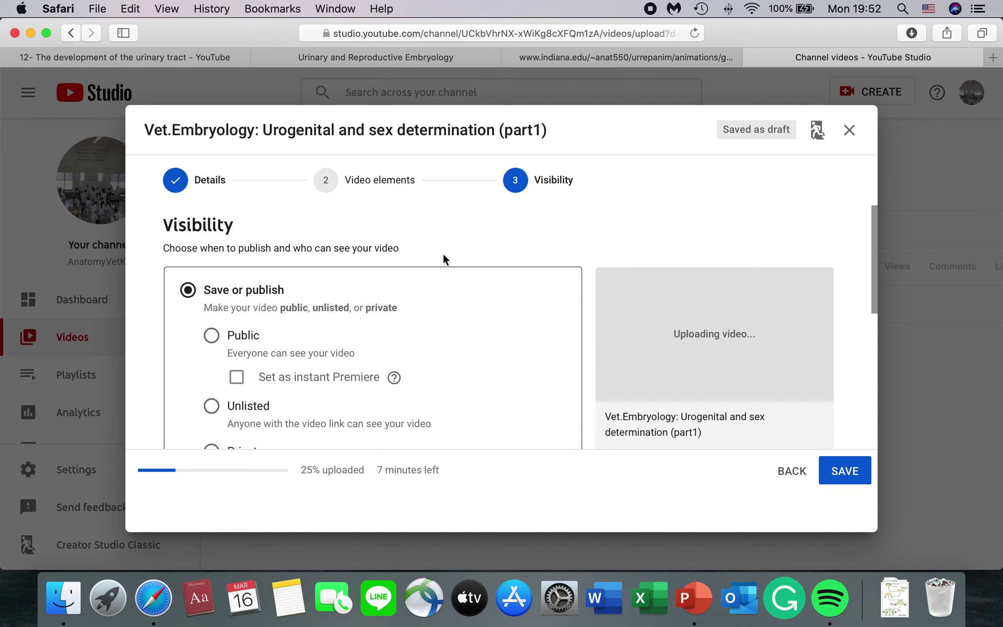
- Try the Public and Unlisted visibility options for the video, ending on Public
{"action": "scroll", "coordinate": [443, 255], "scroll_direction": "down", "scroll_amount": 2}
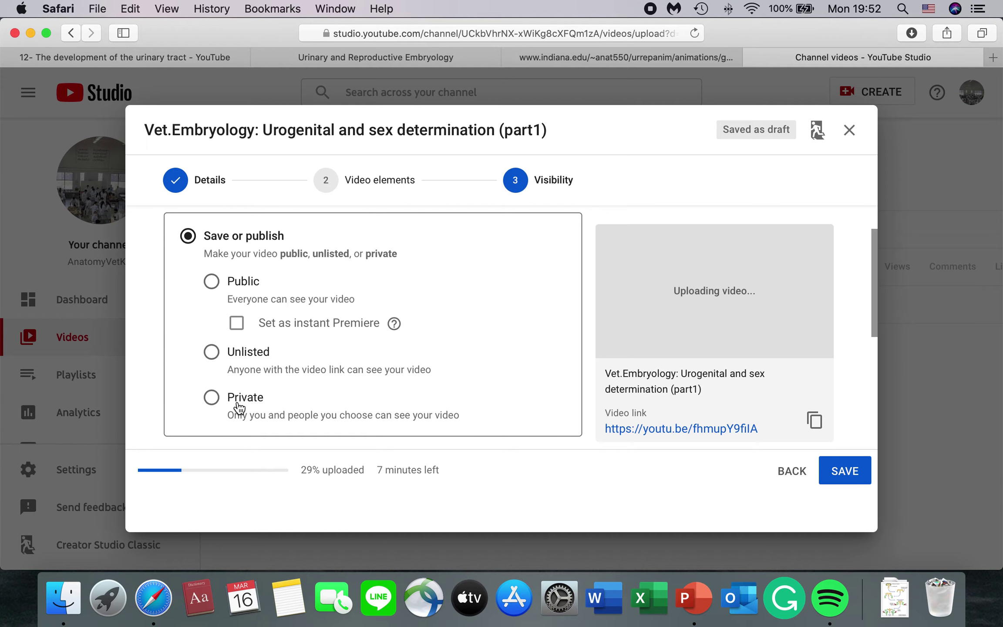
{"action": "left_click", "coordinate": [212, 282]}
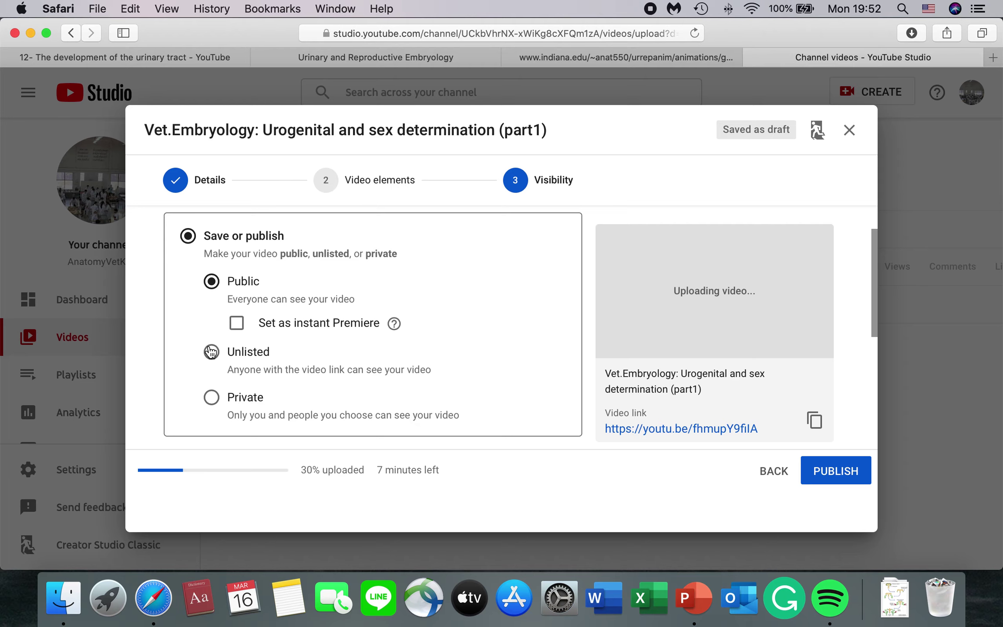
{"action": "left_click", "coordinate": [211, 352]}
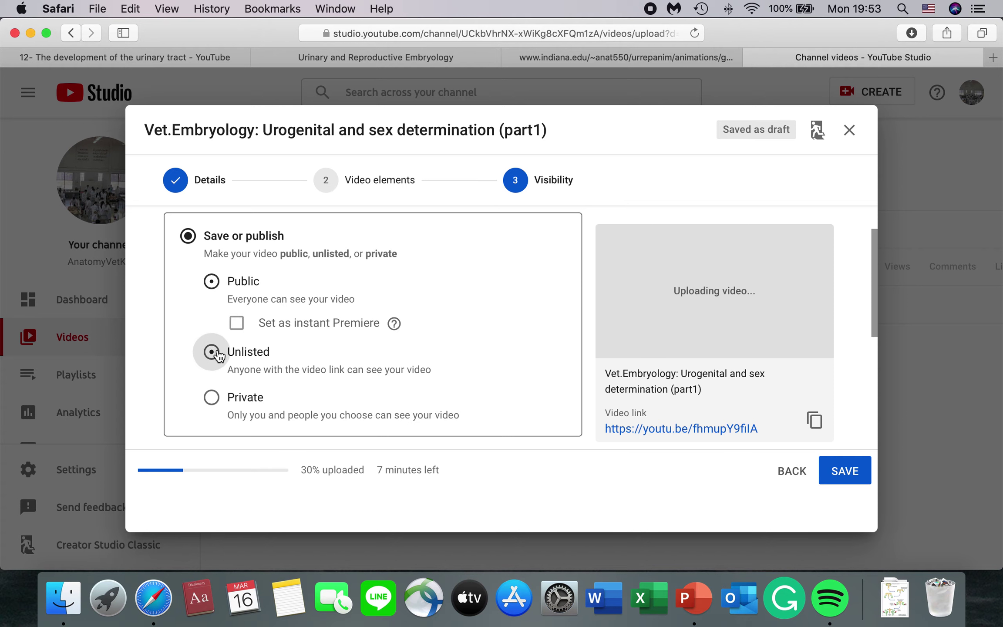
{"action": "left_click", "coordinate": [211, 281]}
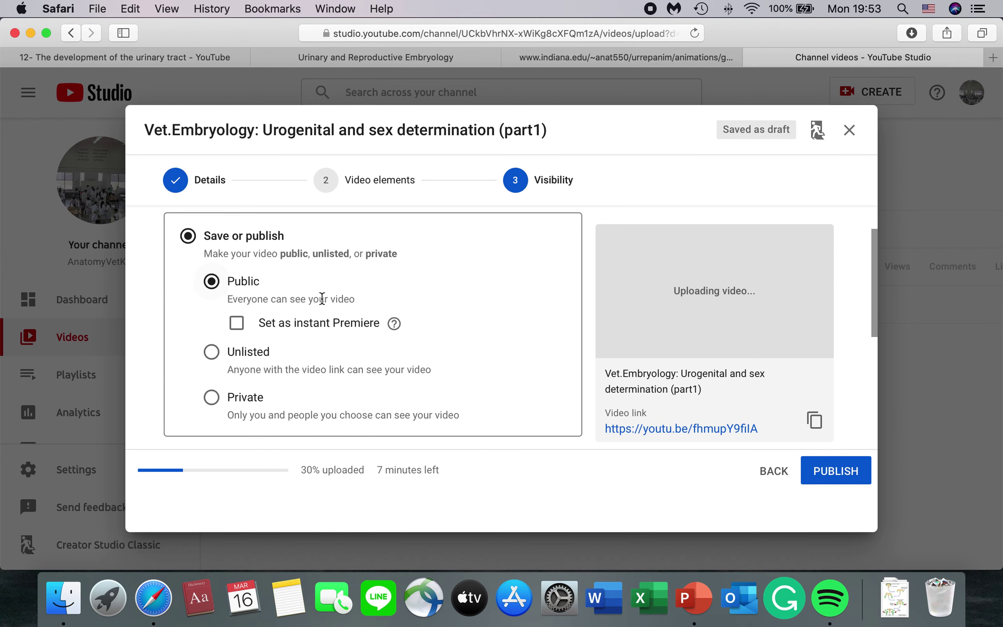
- Try scheduling the video to become public on Mar 17, 2020 at 12:00 AM
{"action": "scroll", "coordinate": [414, 324], "scroll_direction": "down", "scroll_amount": 3}
{"action": "scroll", "coordinate": [415, 325], "scroll_direction": "down", "scroll_amount": 2}
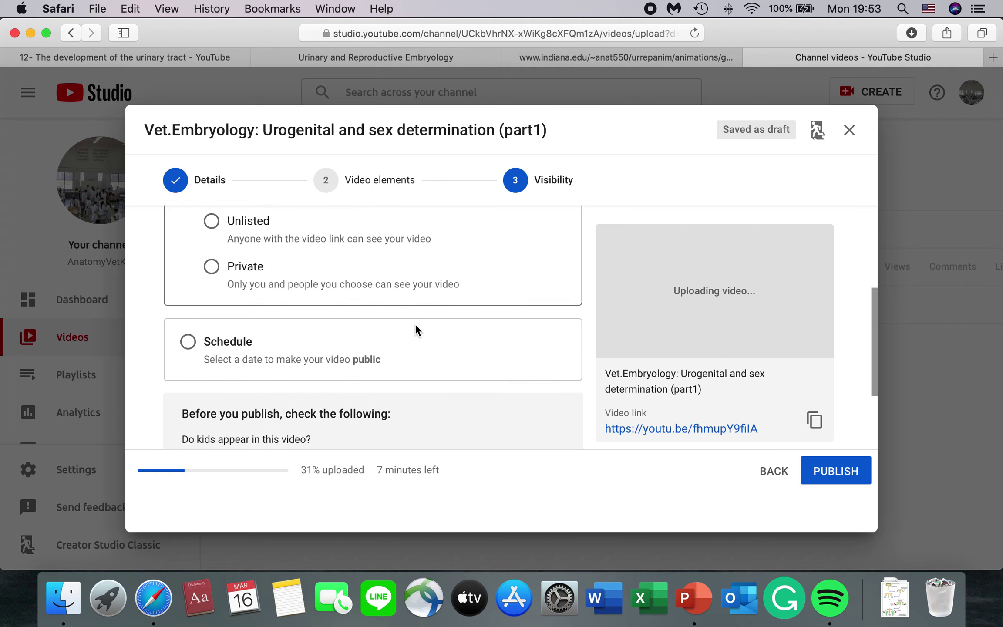
{"action": "scroll", "coordinate": [385, 328], "scroll_direction": "down", "scroll_amount": 1}
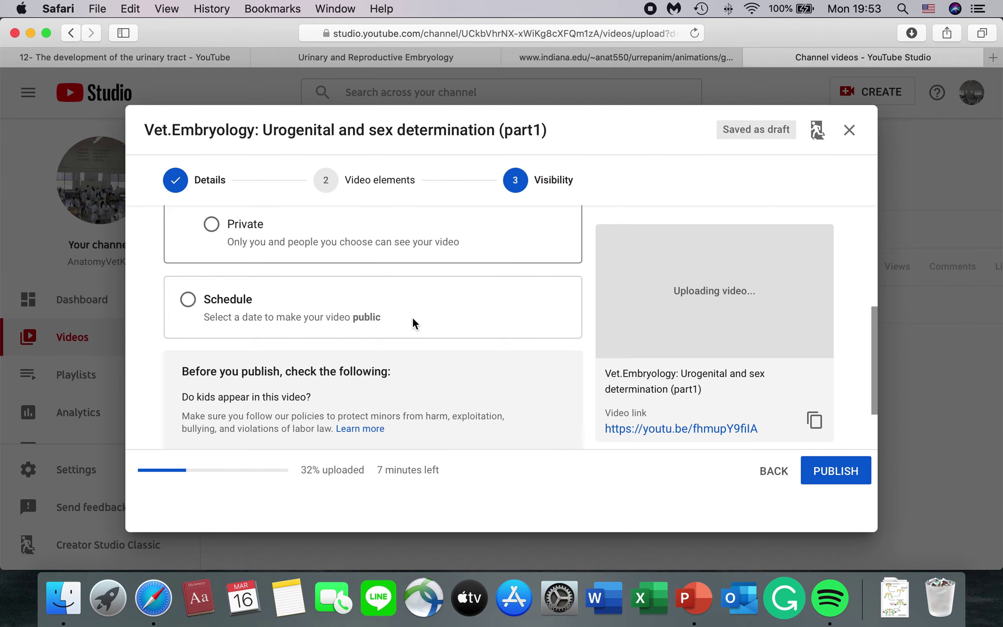
{"action": "scroll", "coordinate": [413, 320], "scroll_direction": "down", "scroll_amount": 3}
{"action": "scroll", "coordinate": [413, 323], "scroll_direction": "up", "scroll_amount": 4}
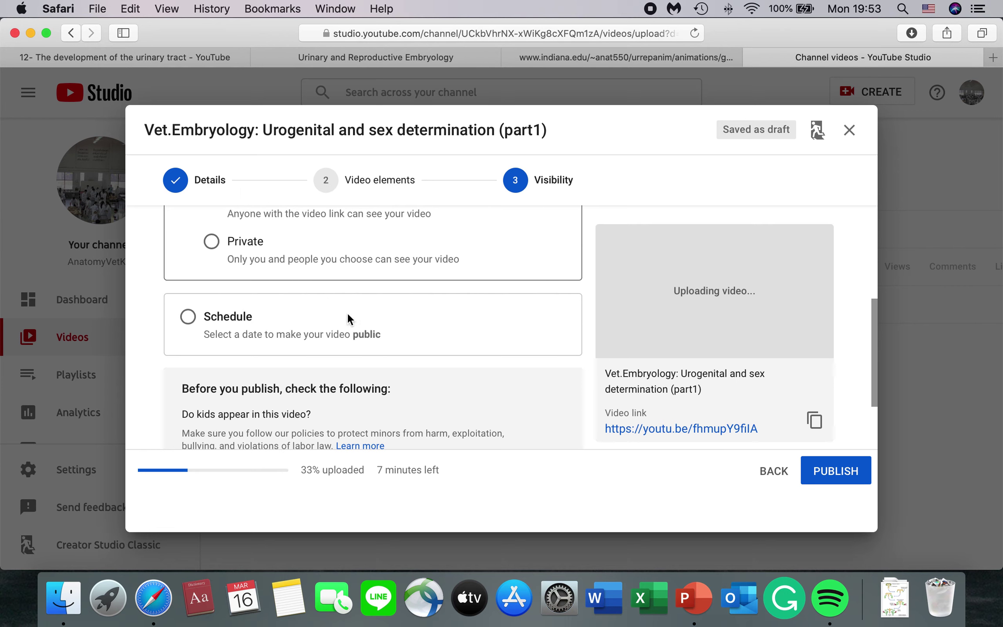
{"action": "left_click", "coordinate": [188, 316]}
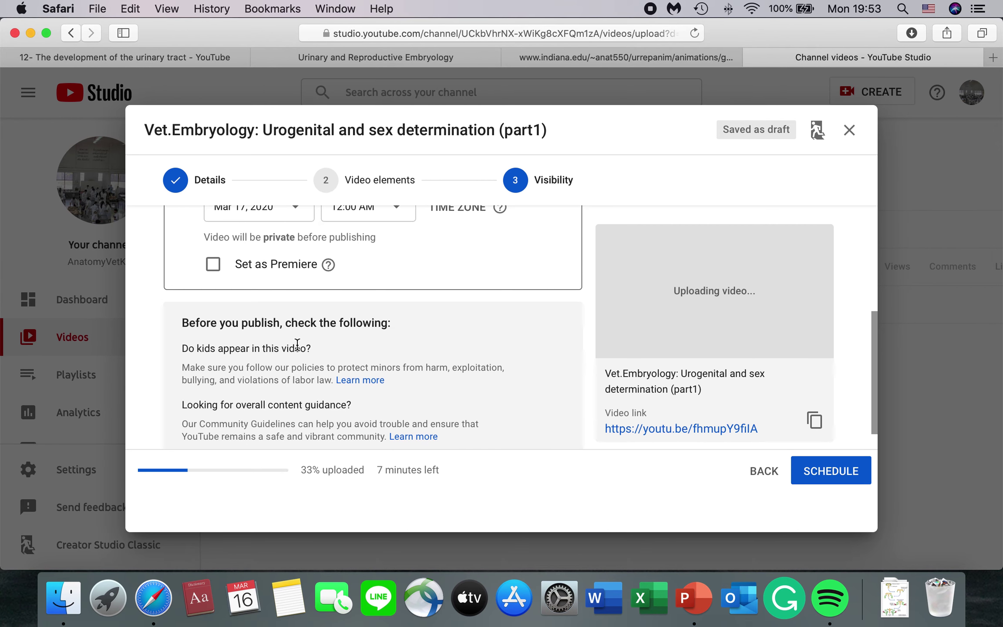
{"action": "scroll", "coordinate": [298, 344], "scroll_direction": "up", "scroll_amount": 3}
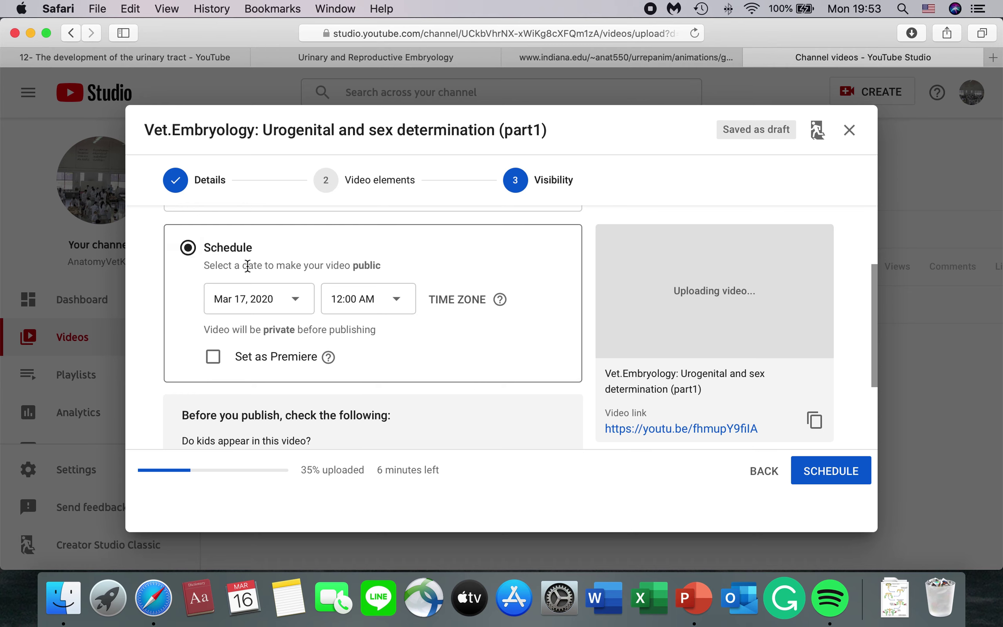
{"action": "left_click", "coordinate": [758, 475]}
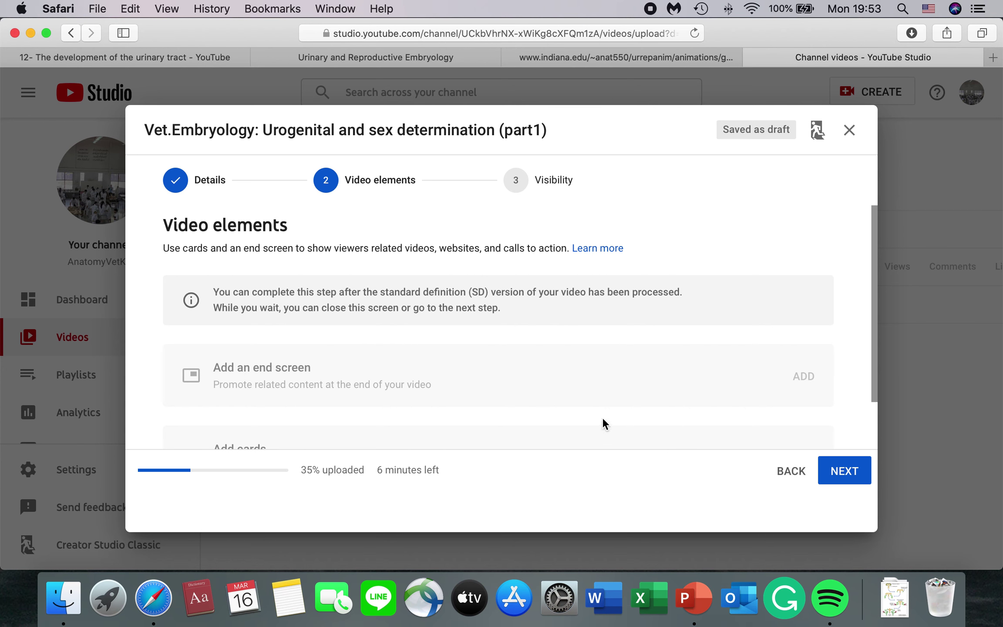
{"action": "left_click", "coordinate": [842, 474]}
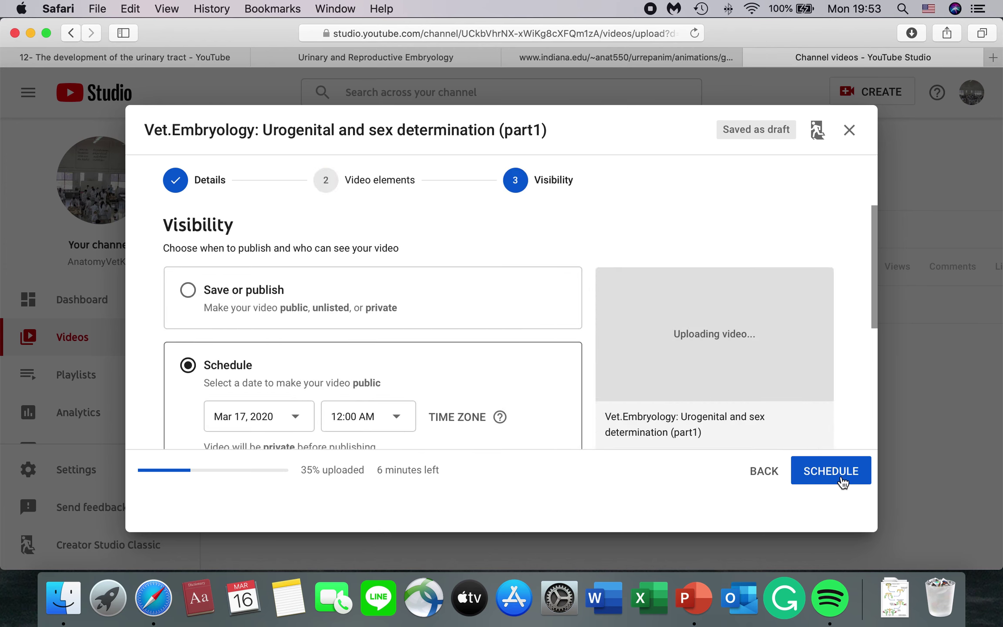
- Switch the video from scheduled release to immediate publishing with Public visibility, and publish it
{"action": "left_click", "coordinate": [181, 288]}
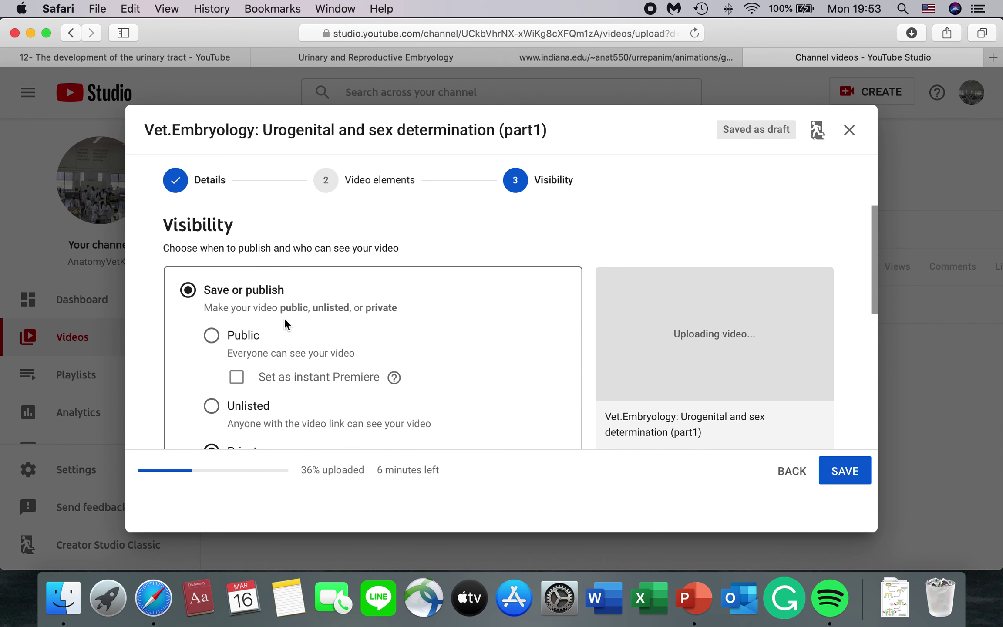
{"action": "scroll", "coordinate": [284, 321], "scroll_direction": "down", "scroll_amount": 2}
{"action": "left_click", "coordinate": [211, 278]}
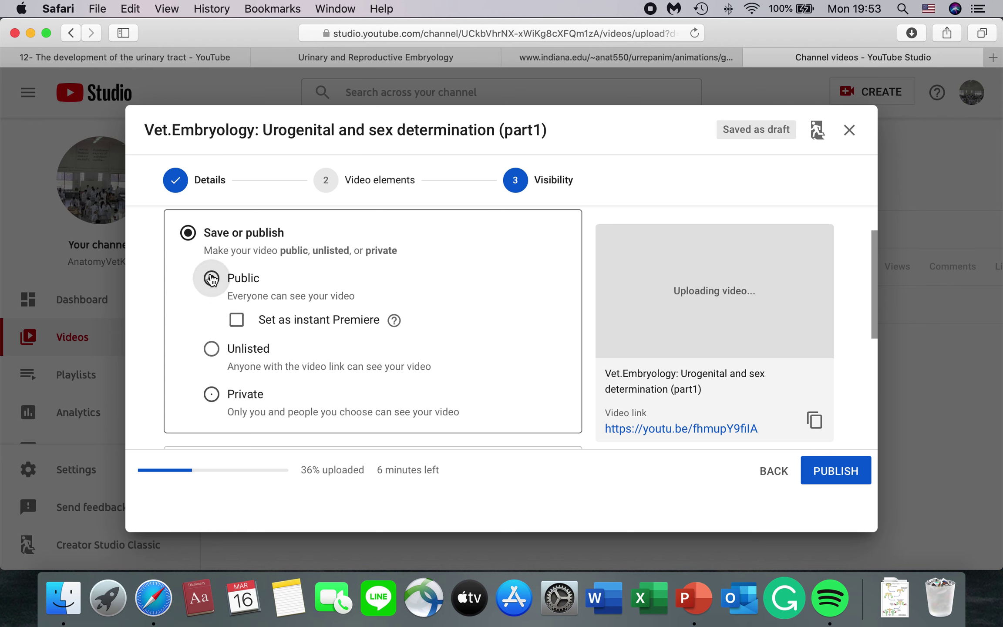
{"action": "scroll", "coordinate": [377, 354], "scroll_direction": "down", "scroll_amount": 4}
{"action": "scroll", "coordinate": [377, 355], "scroll_direction": "down", "scroll_amount": 4}
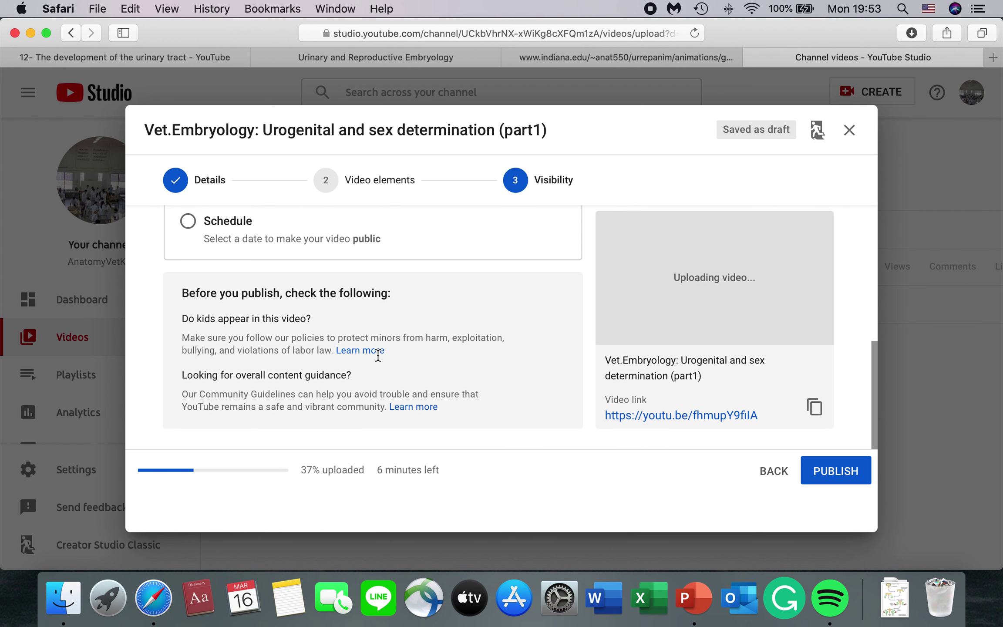
{"action": "left_click", "coordinate": [836, 472]}
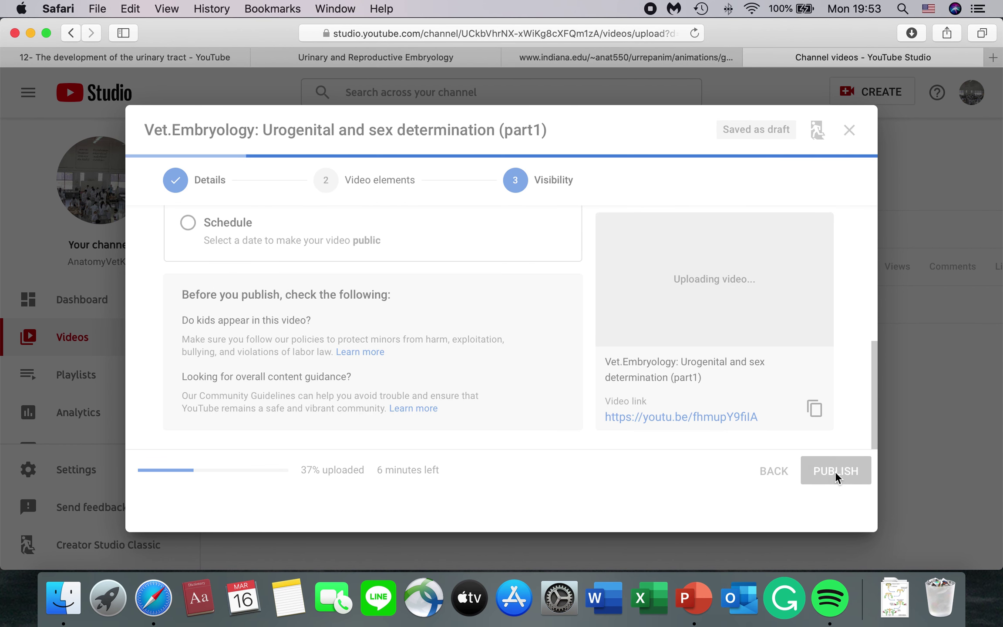